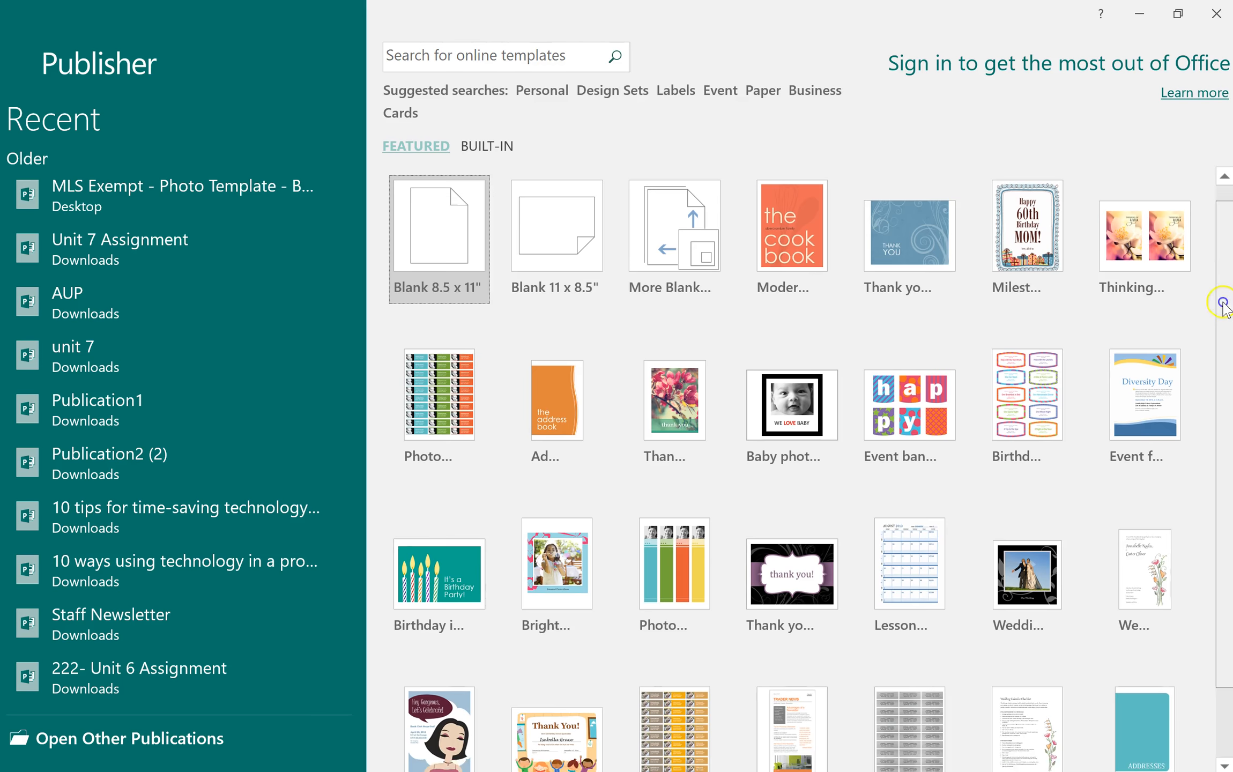
Step: Browse the featured templates and create a blank 8.5 x 11" publication
scroll(1217, 321, "down", 3)
scroll(1200, 394, "up", 3)
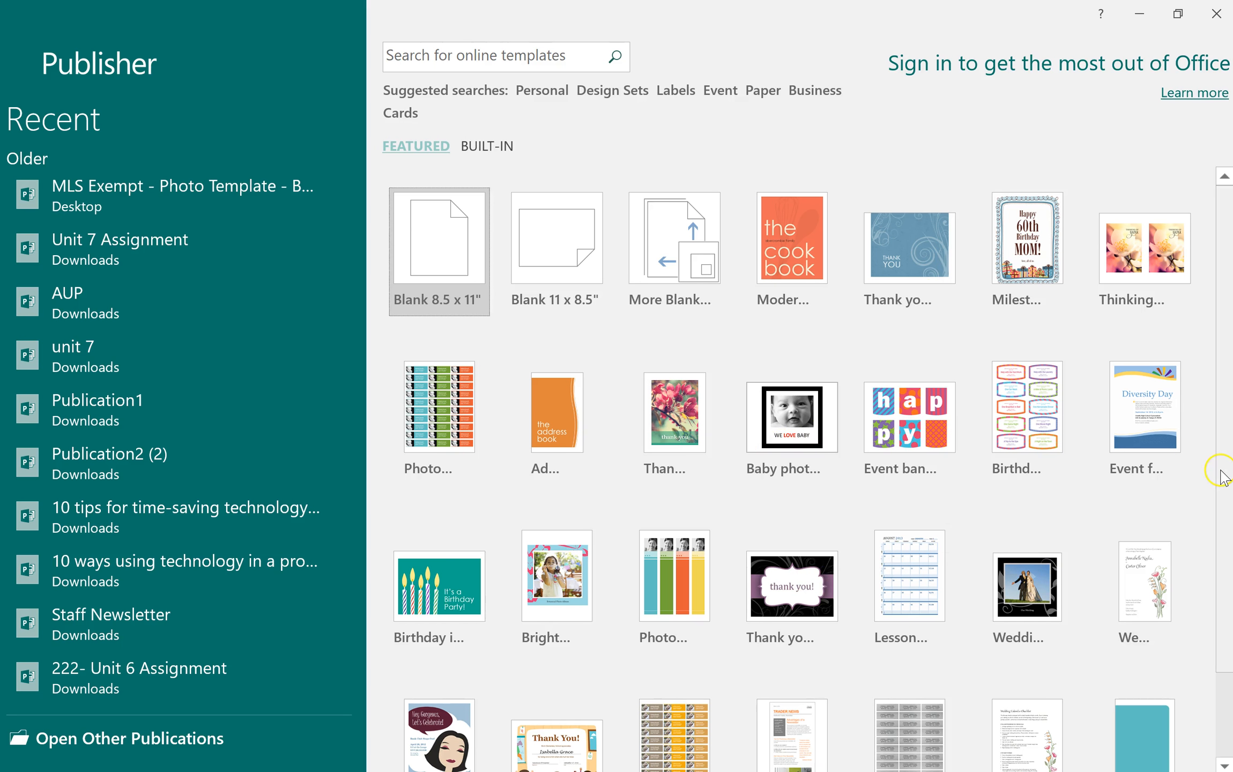
scroll(1201, 504, "down", 3)
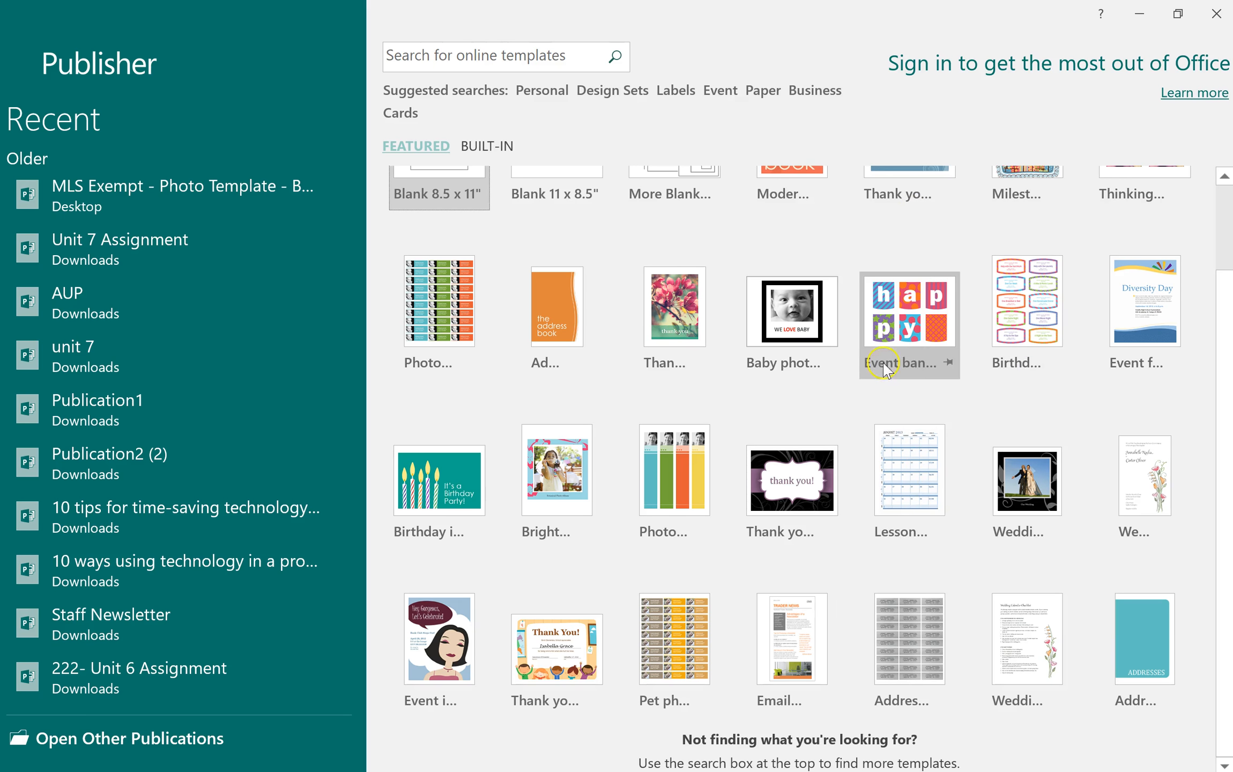
scroll(929, 365, "up", 3)
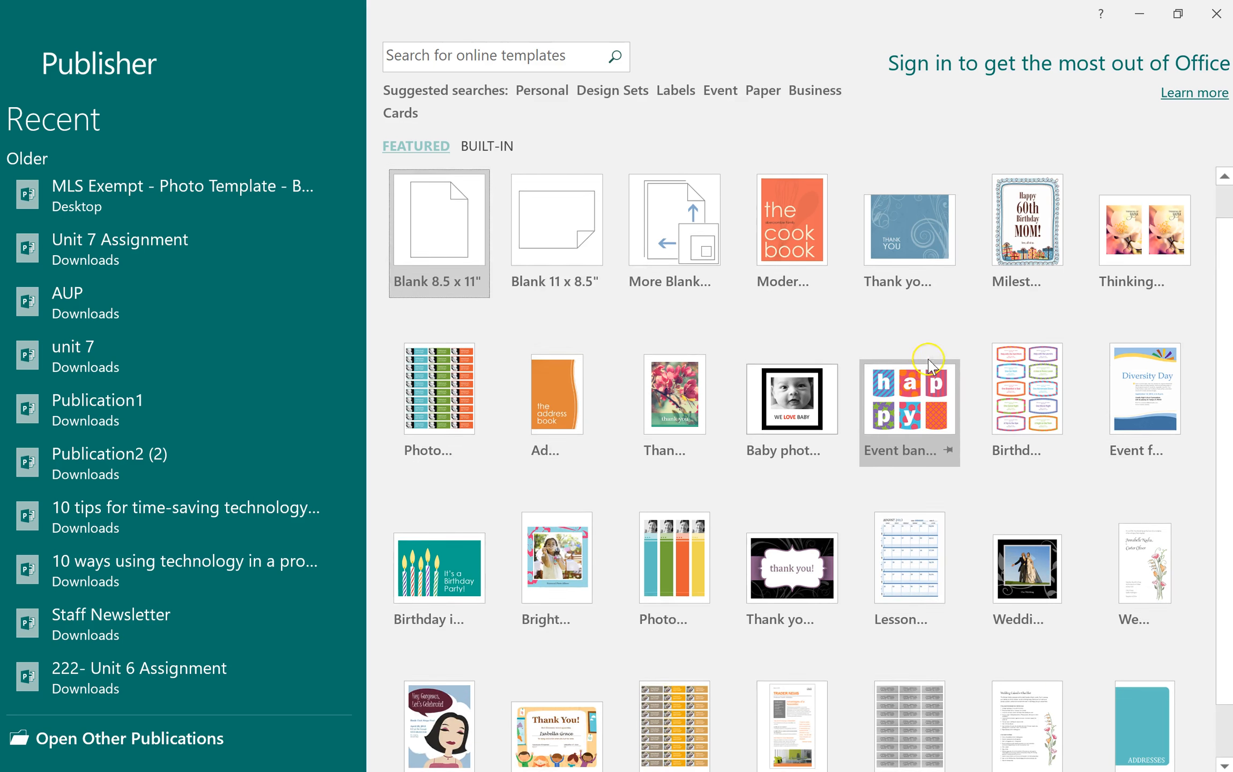
left_click(439, 266)
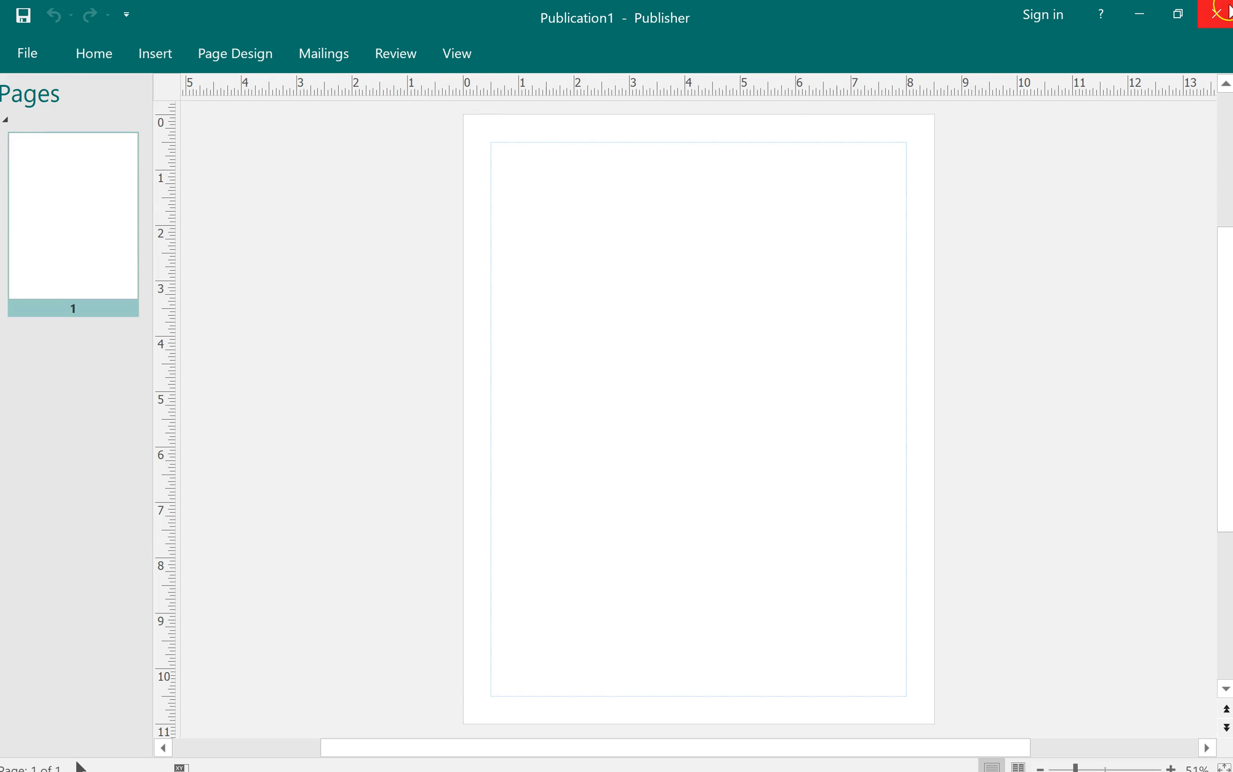
Step: Create a new blank 11 x 8.5" landscape publication from the featured templates
left_click(27, 52)
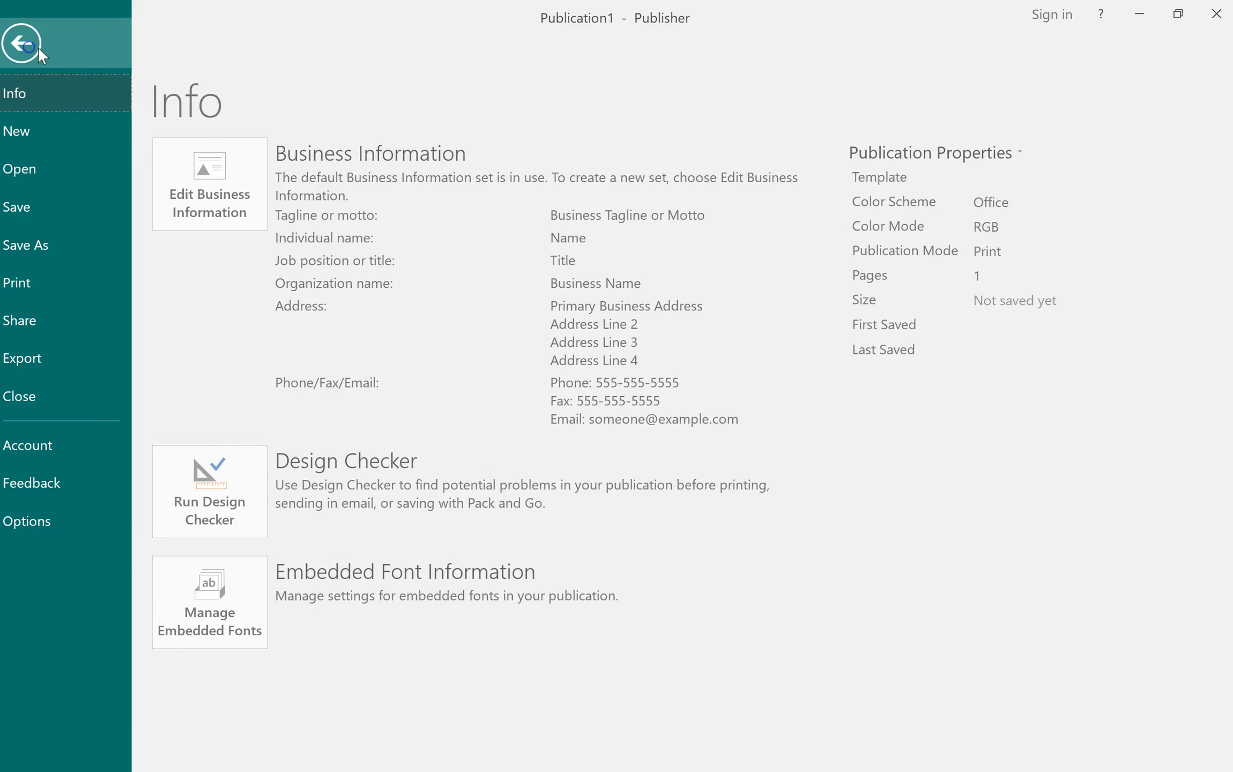
left_click(66, 144)
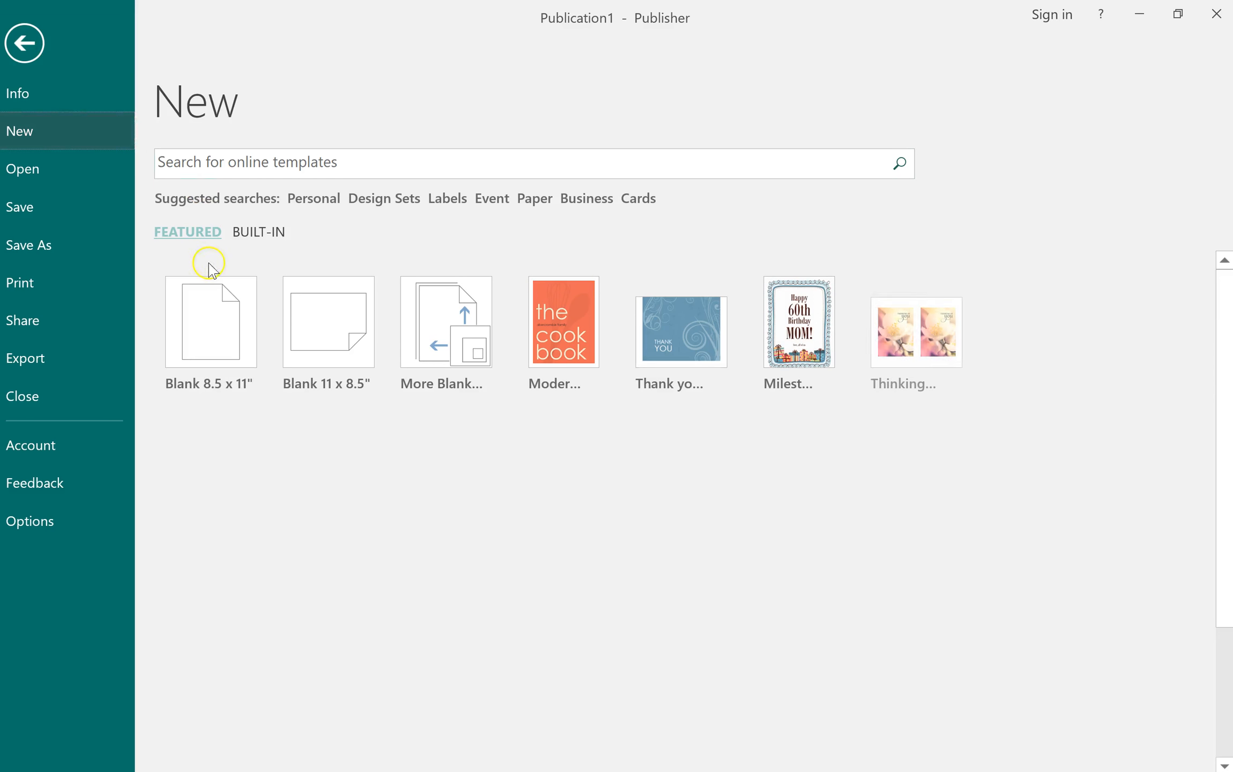
left_click(328, 326)
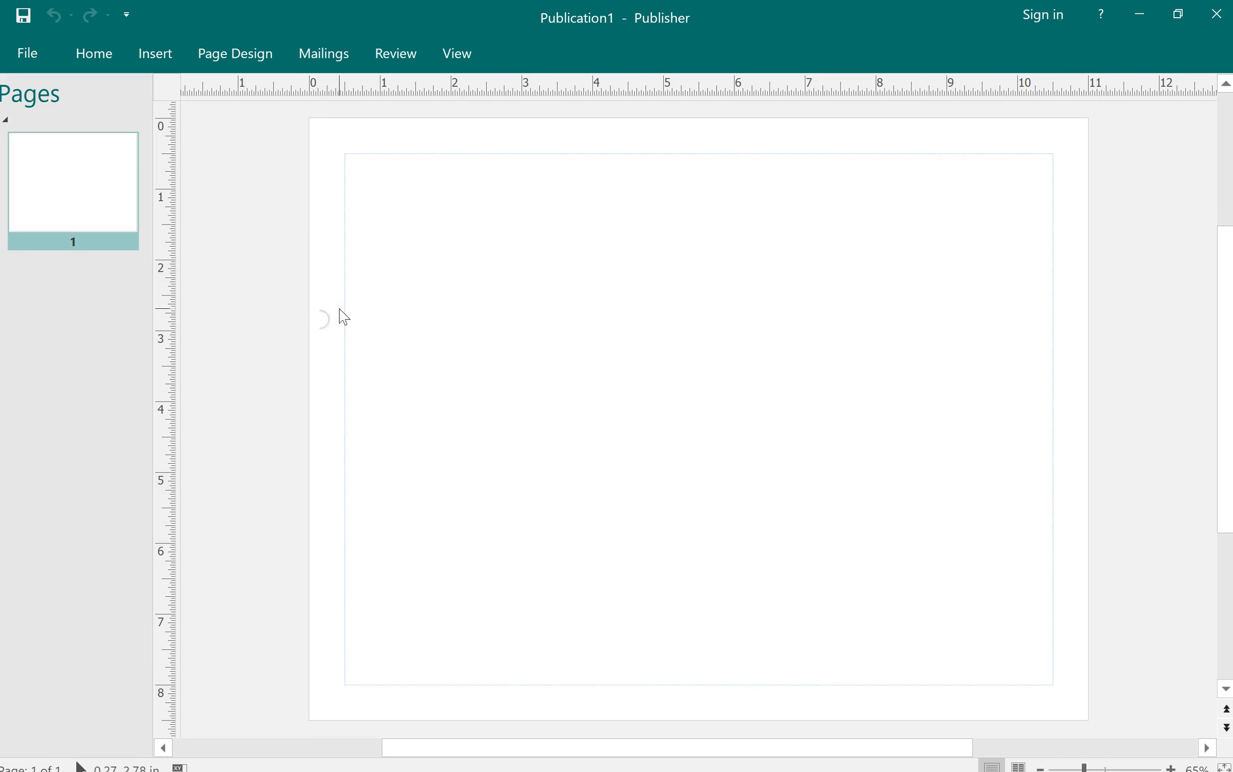
Step: Search the online templates for "newsletter" and create a publication from the Email newsletter template
left_click(36, 55)
left_click(22, 129)
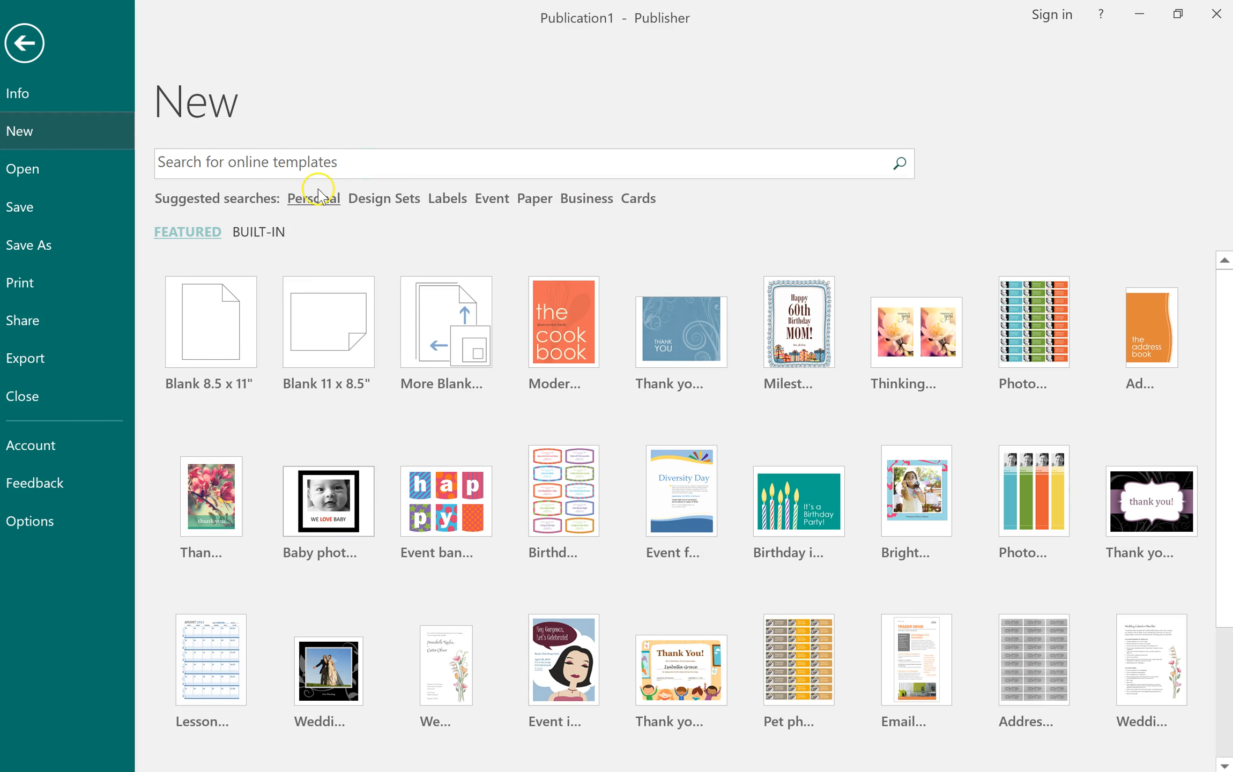
left_click(267, 168)
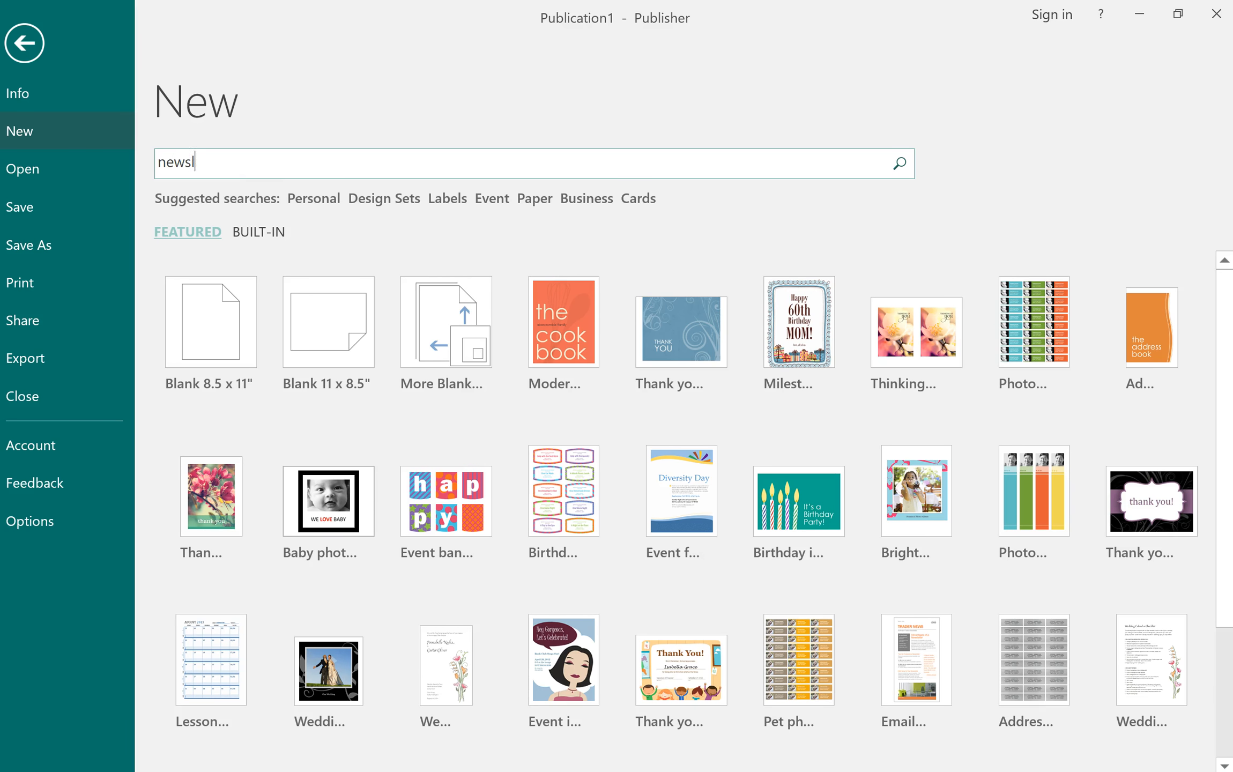
key("Return")
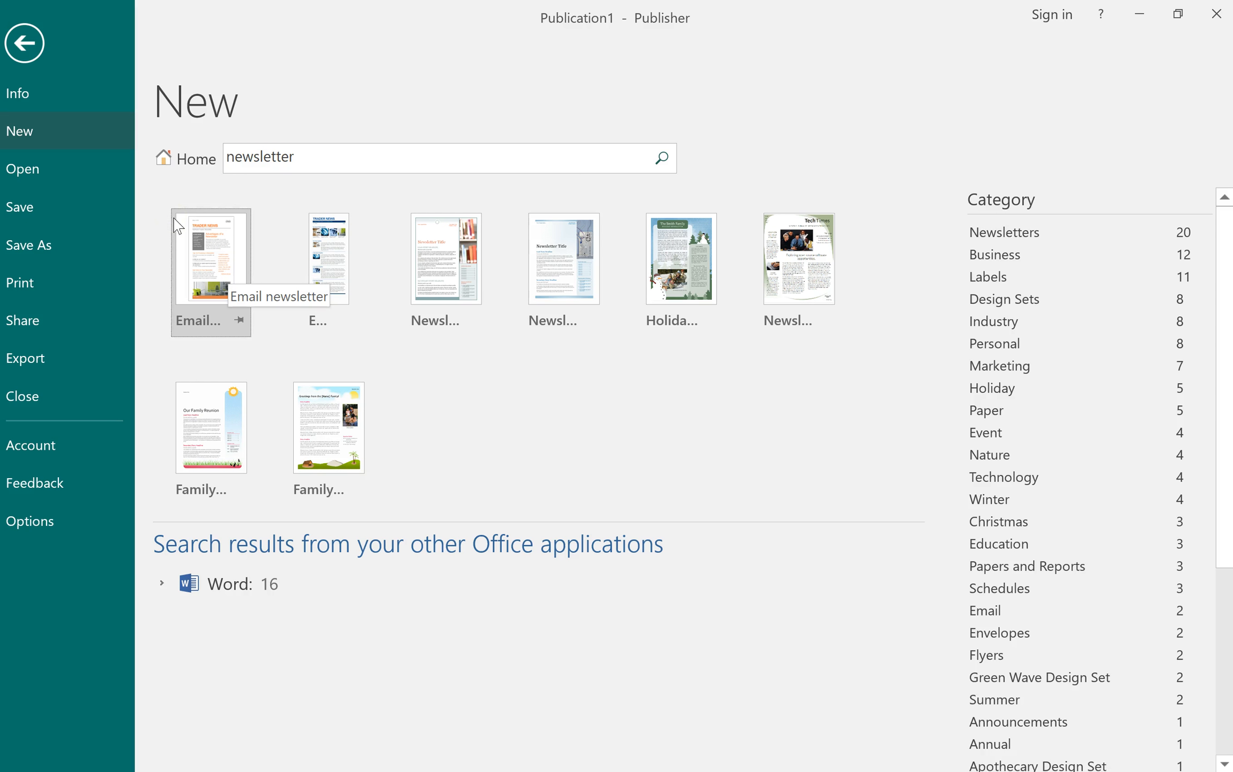
left_click(222, 273)
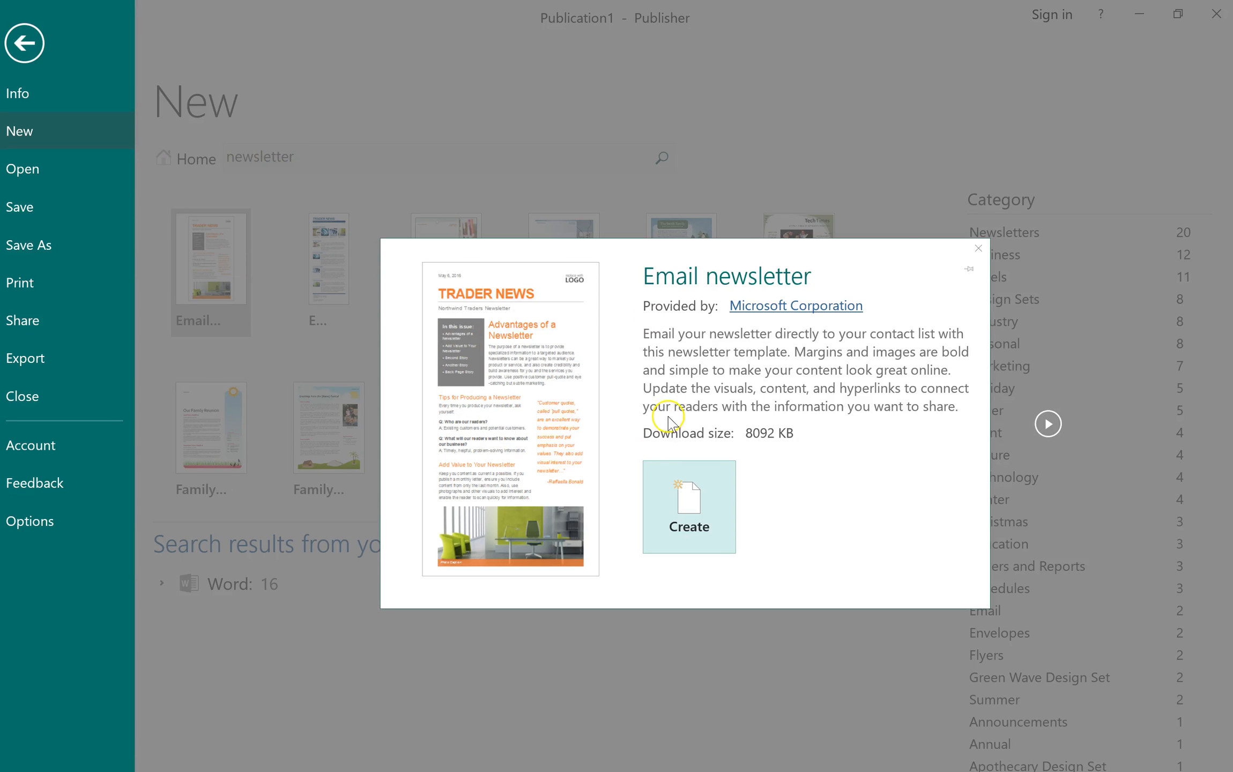
left_click(692, 512)
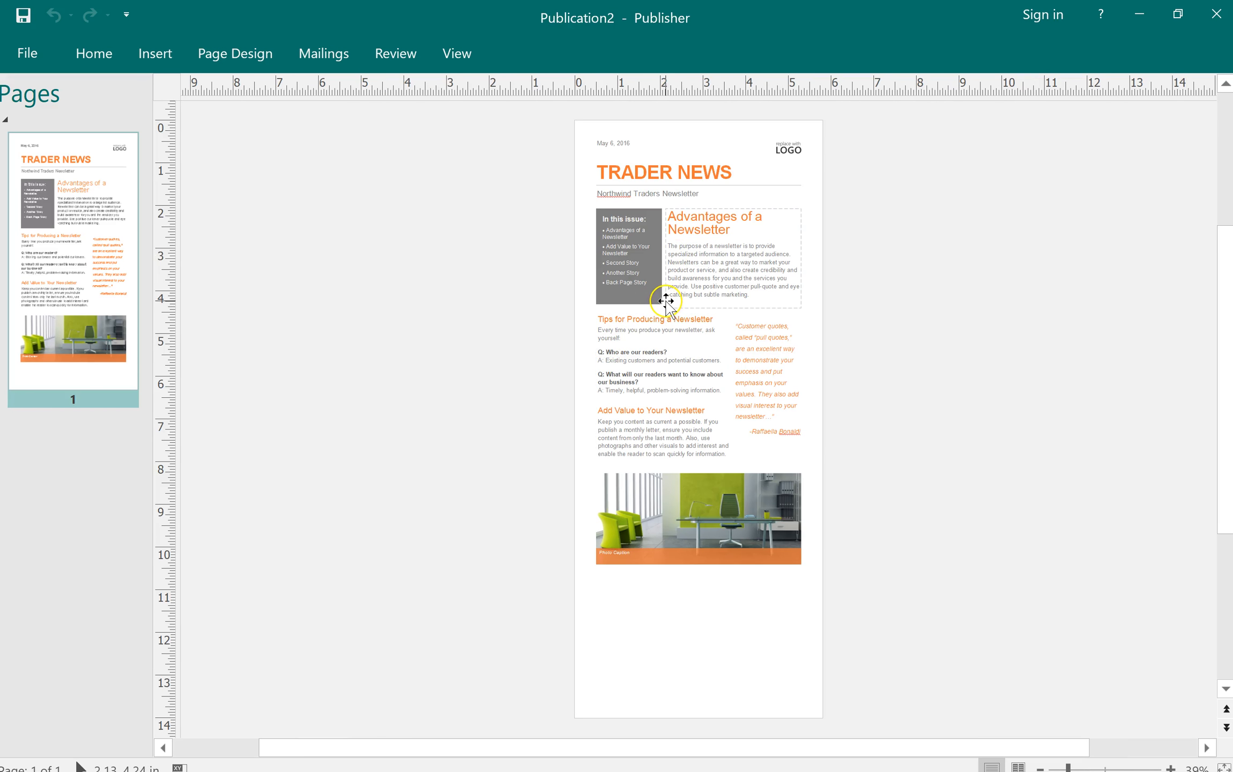
Step: Set the newsletter's page zoom to 100% and increase it to 150%
left_click(461, 53)
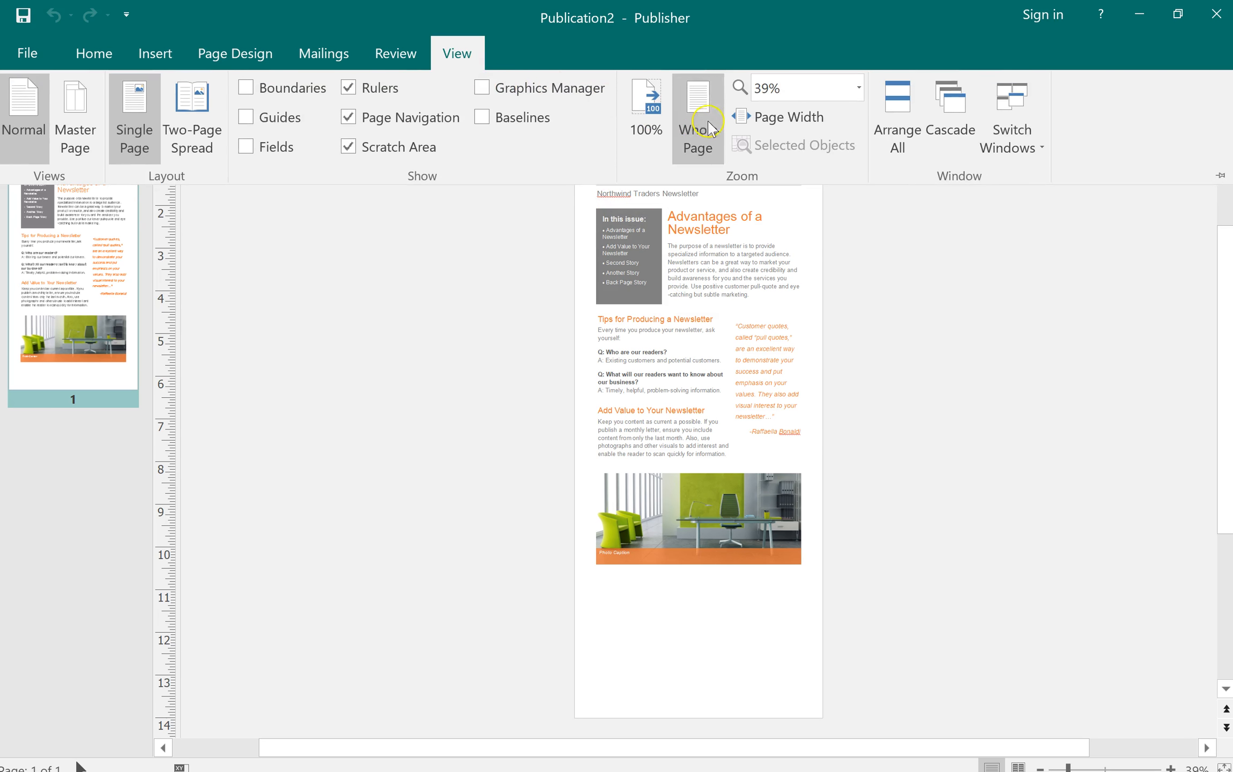
left_click(854, 87)
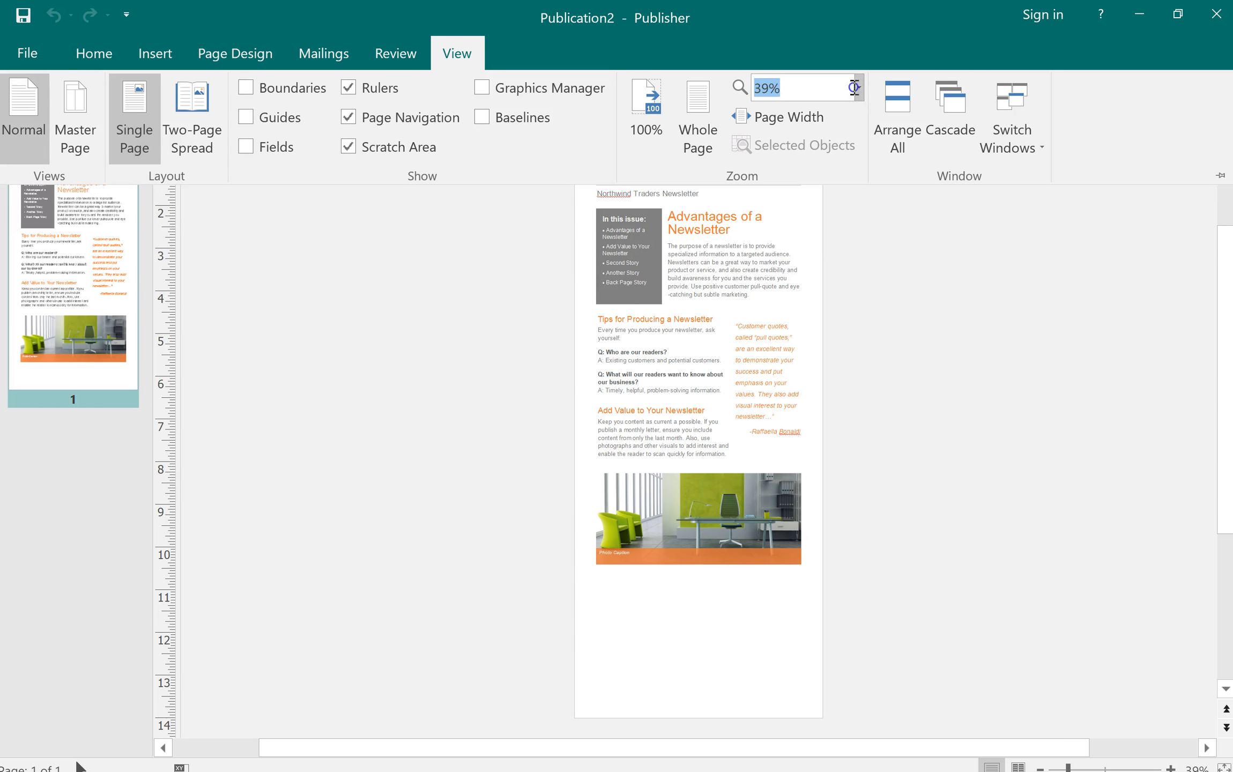
left_click(859, 87)
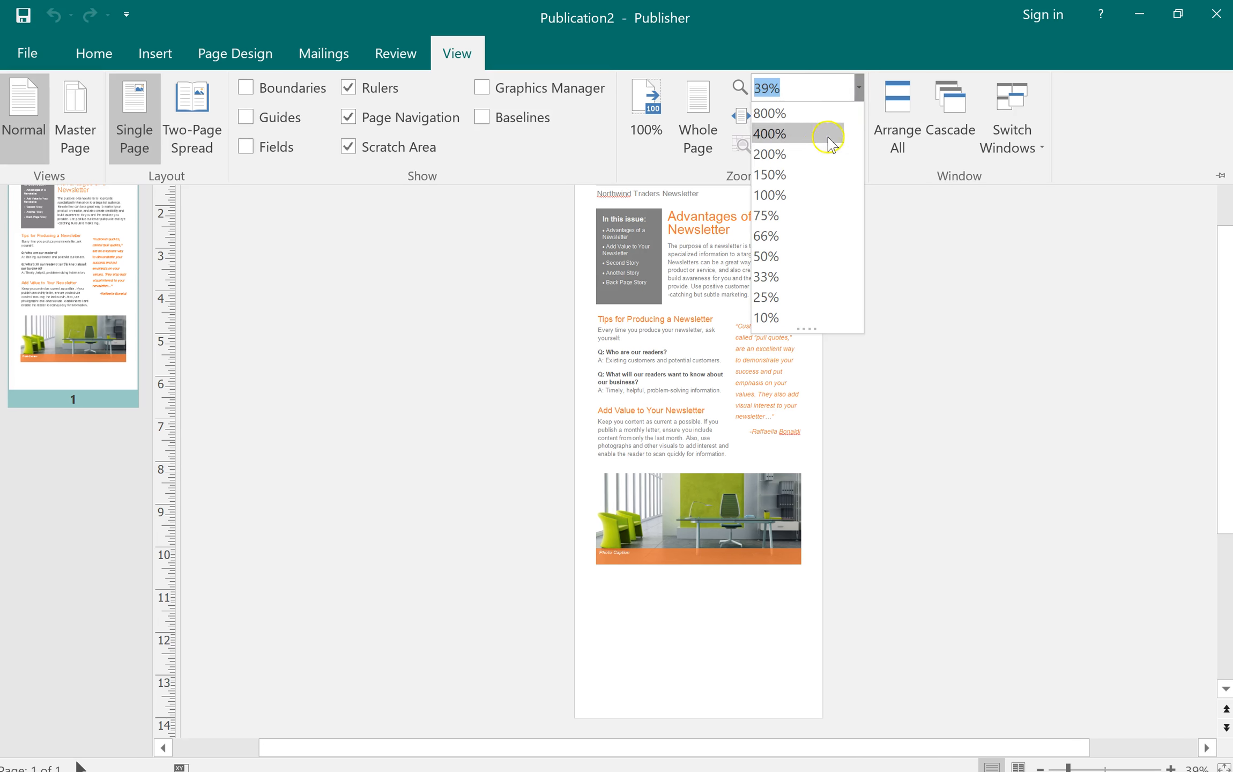
left_click(819, 196)
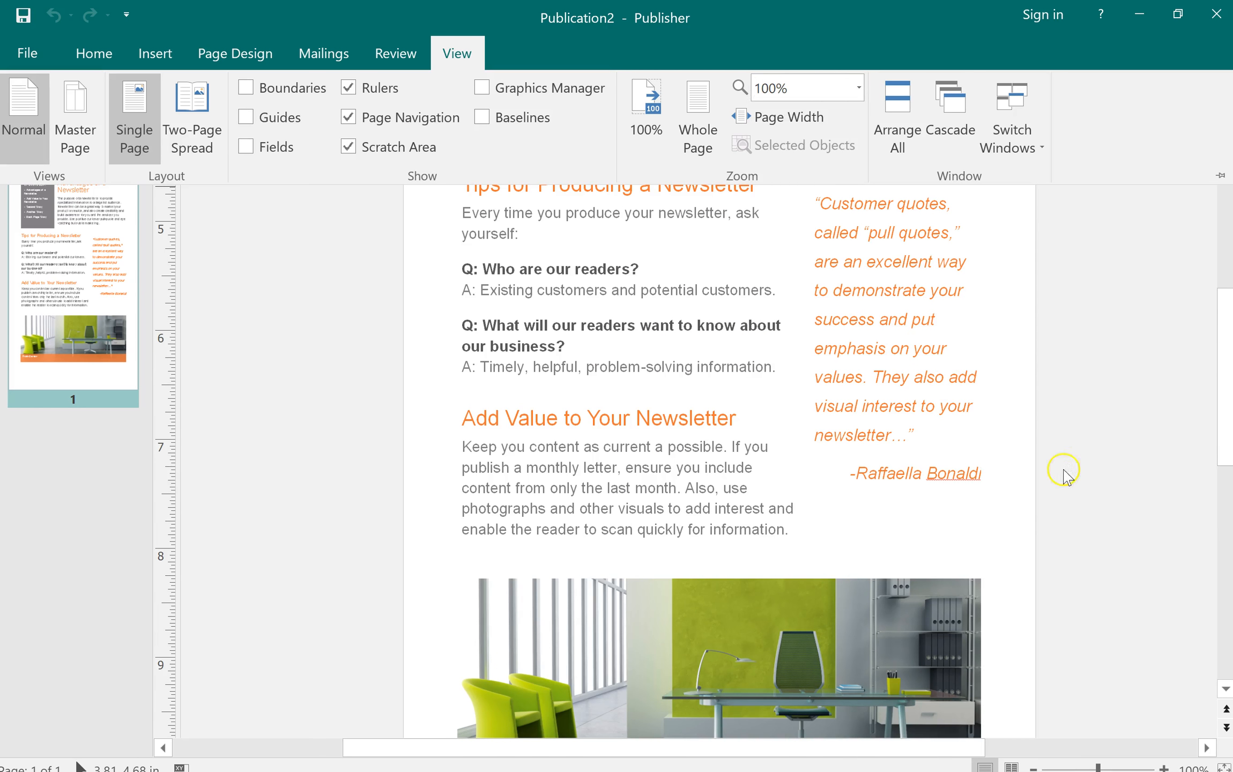
scroll(1119, 429, "up", 3)
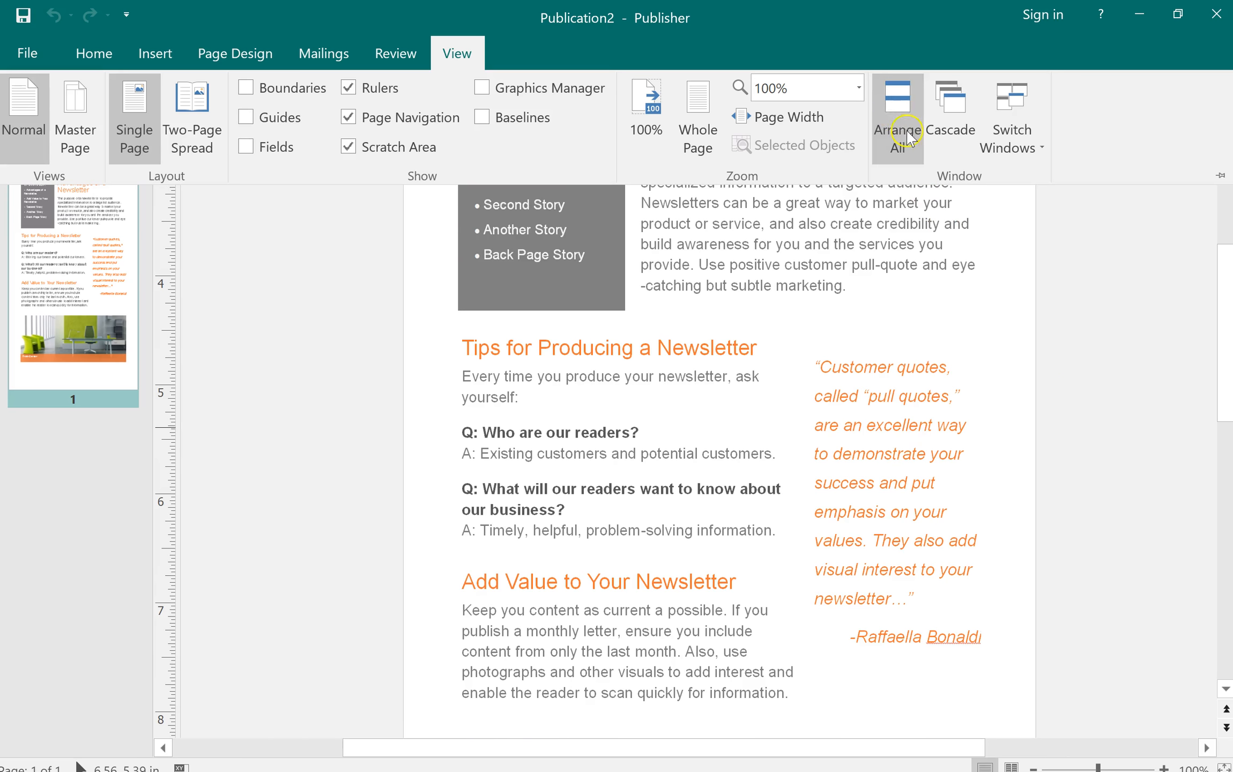
left_click(859, 88)
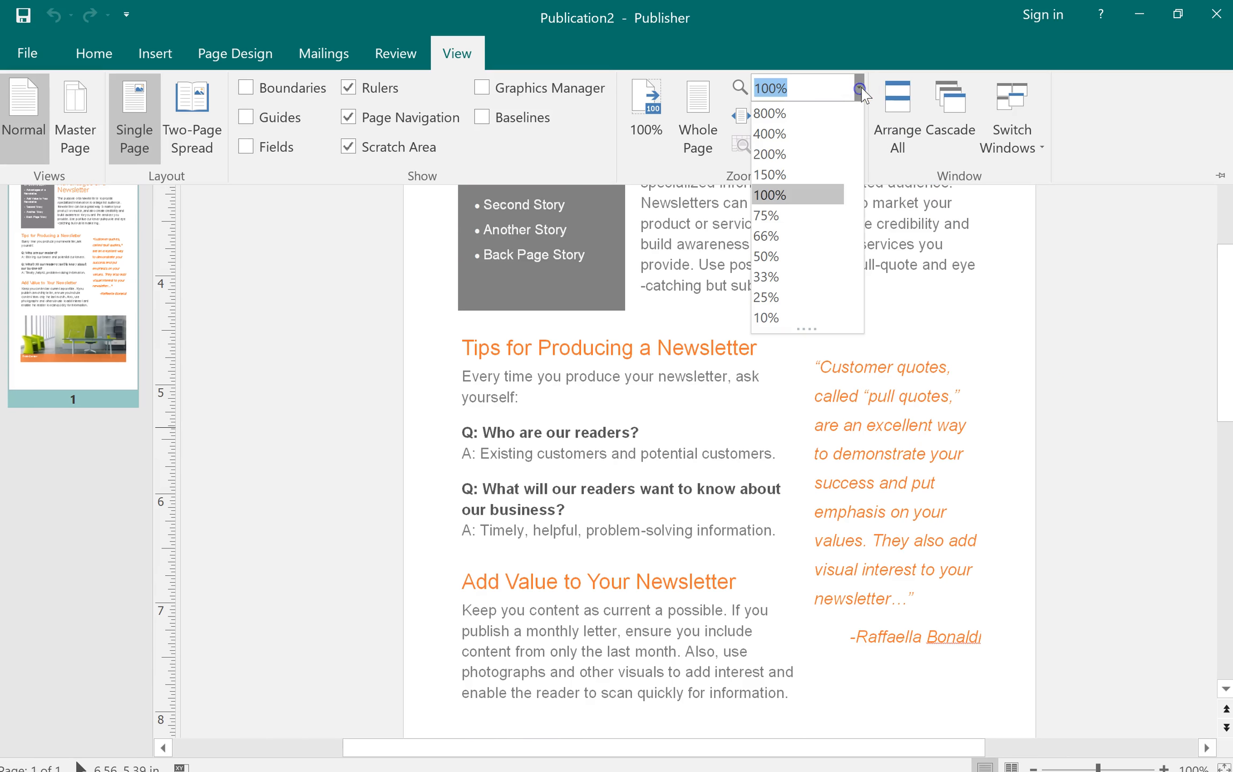
left_click(829, 173)
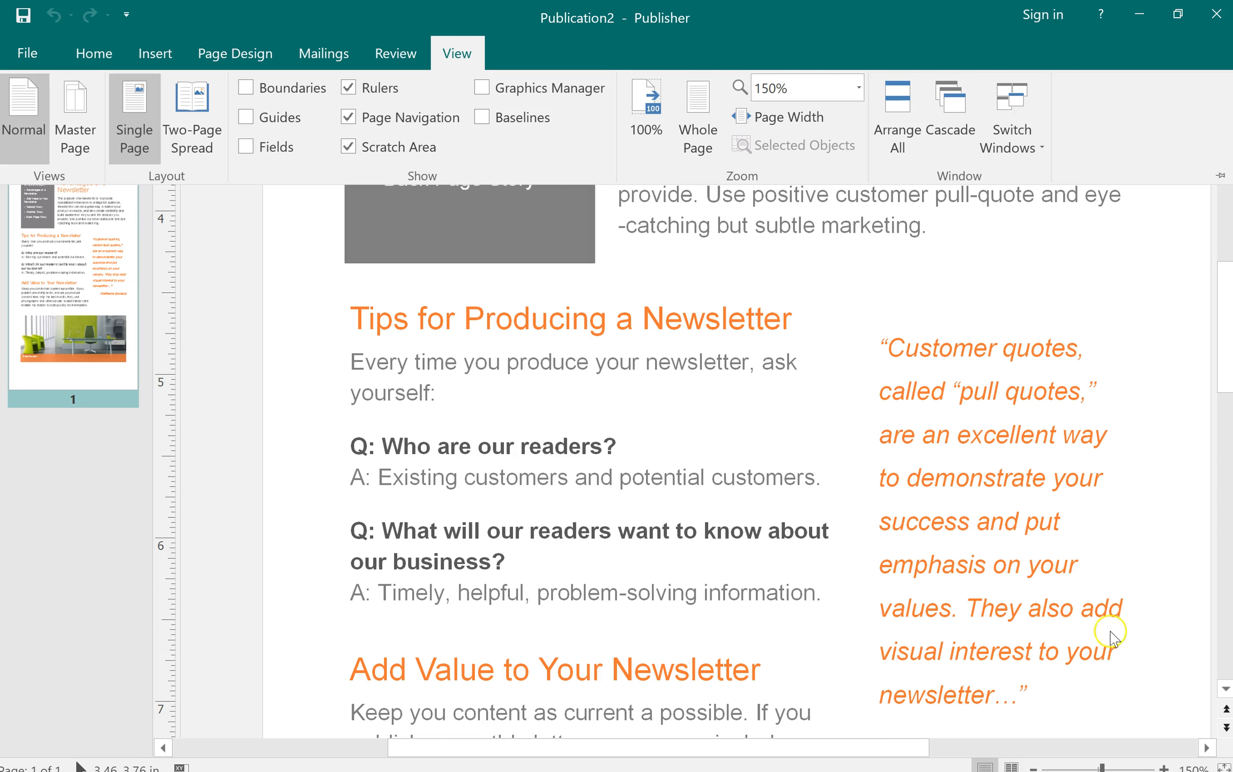
Step: Examine the newsletter template's layout from the date, logo and heading down to the captioned photo and the end of the page
left_click_drag(905, 749, 929, 749)
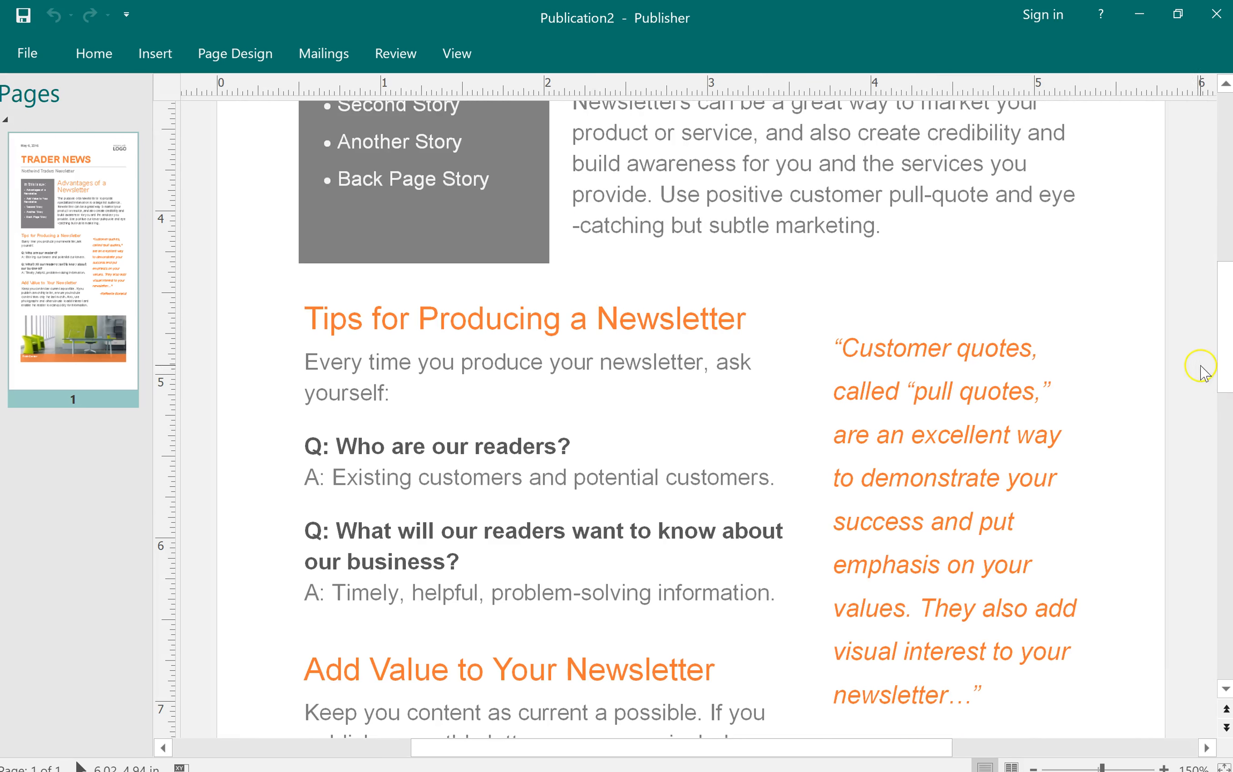
left_click_drag(1229, 373, 1228, 264)
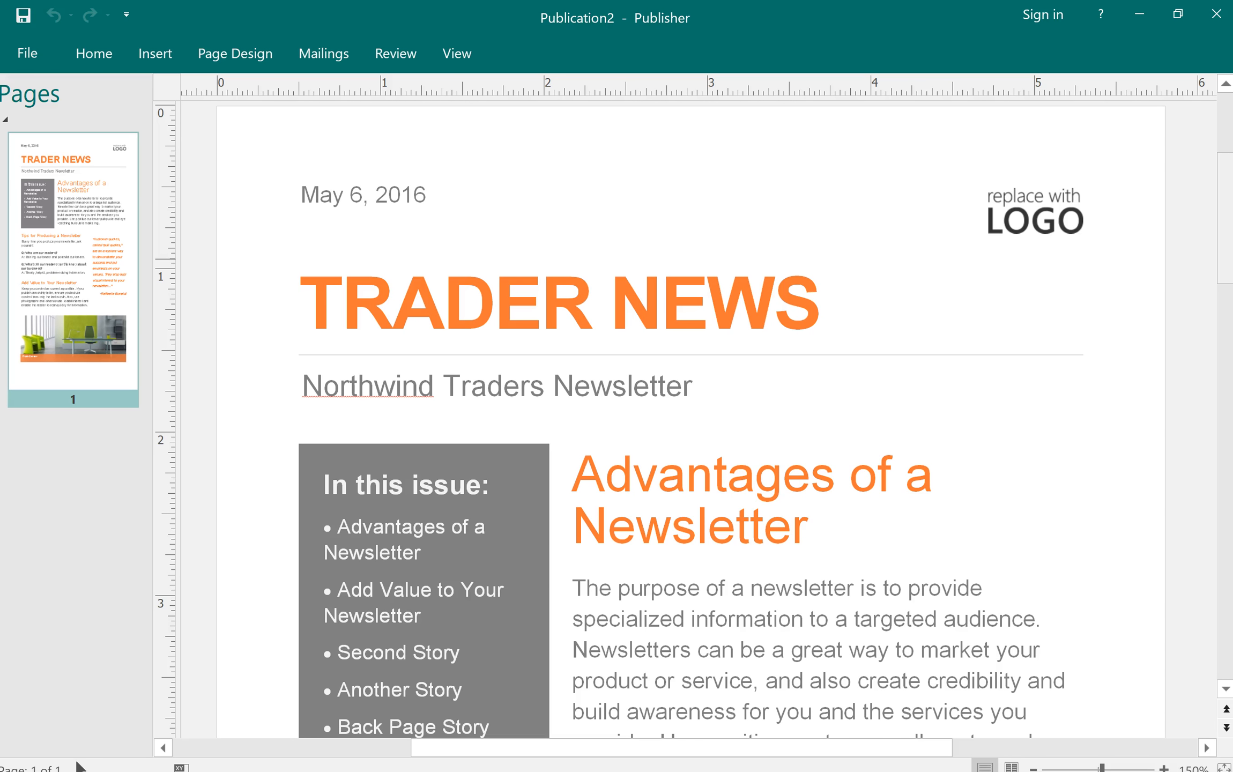
scroll(923, 612, "down", 8)
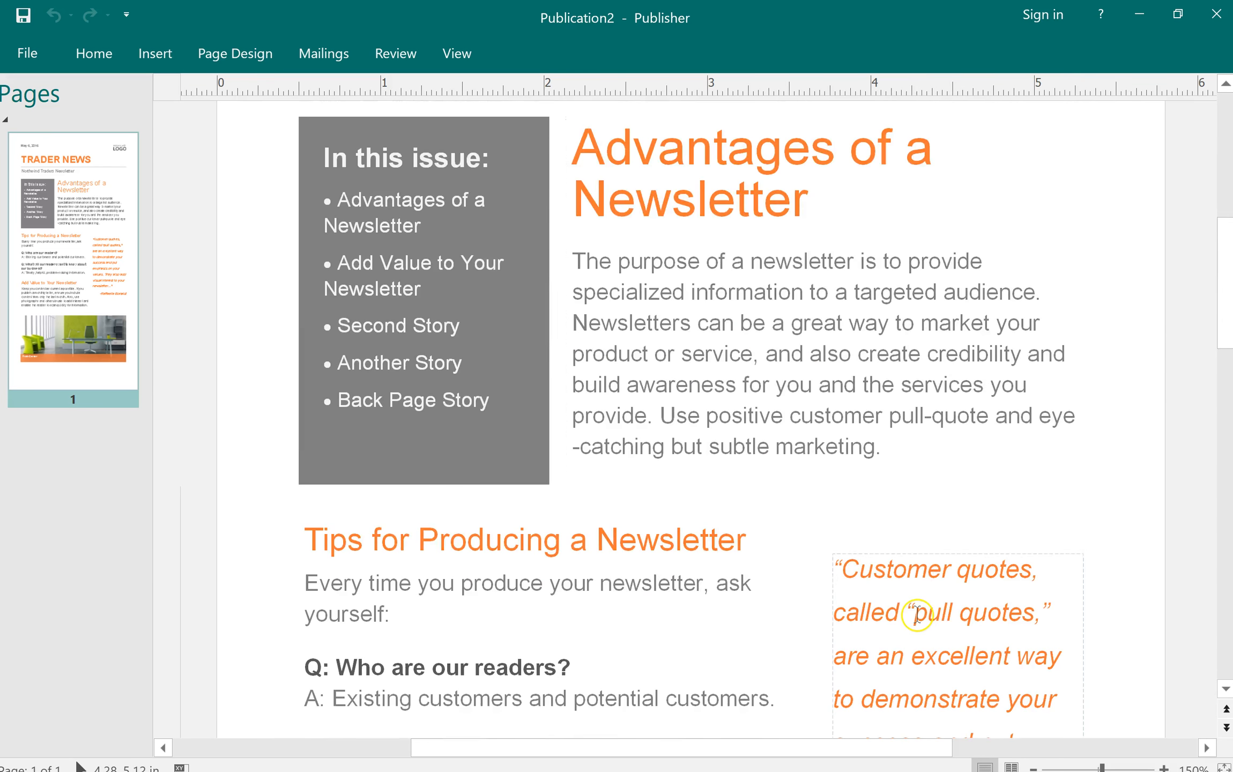
scroll(902, 588, "down", 10)
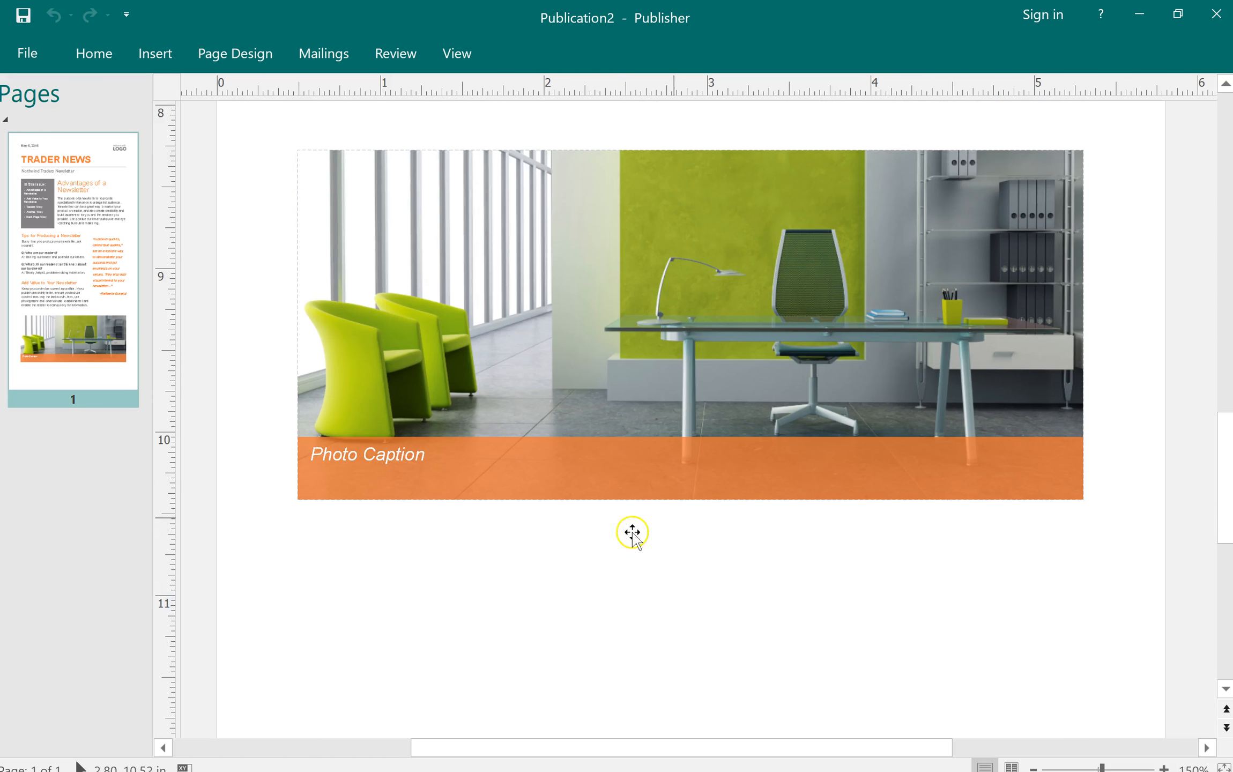
scroll(399, 600, "down", 6)
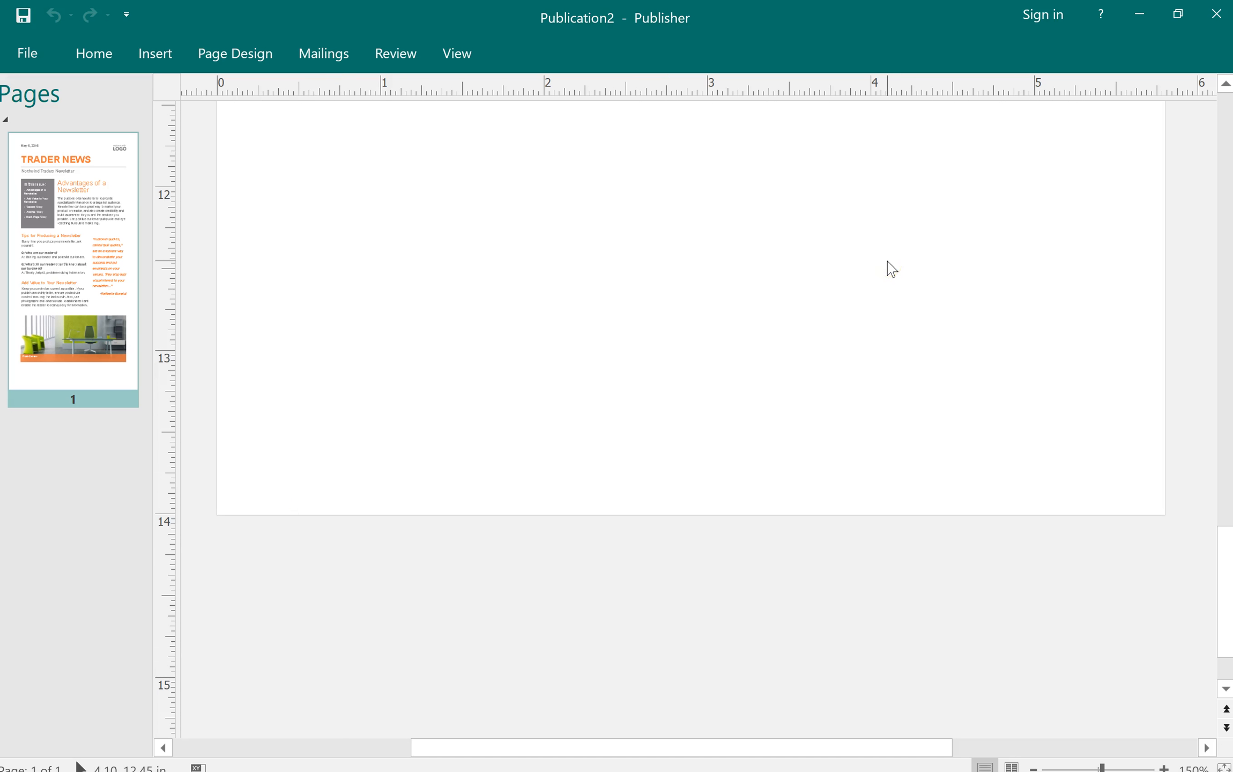
scroll(1016, 86, "up", 6)
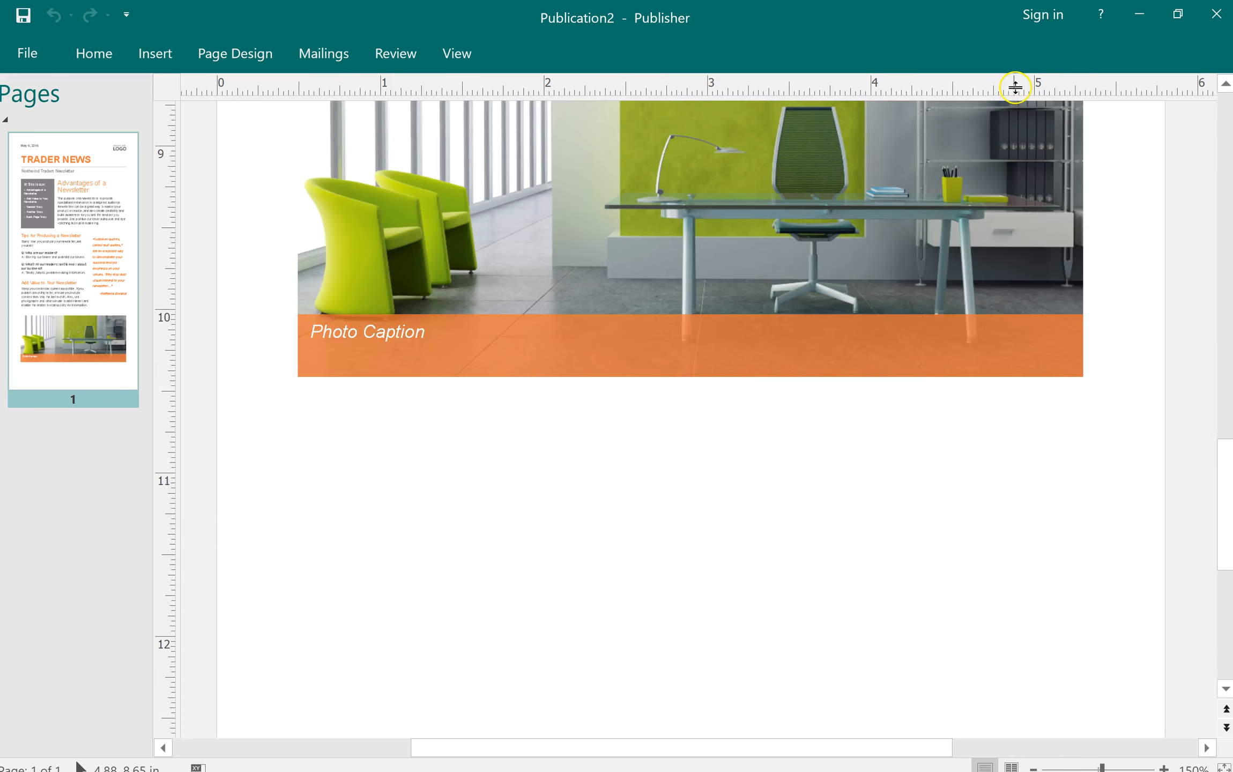
scroll(1015, 86, "up", 12)
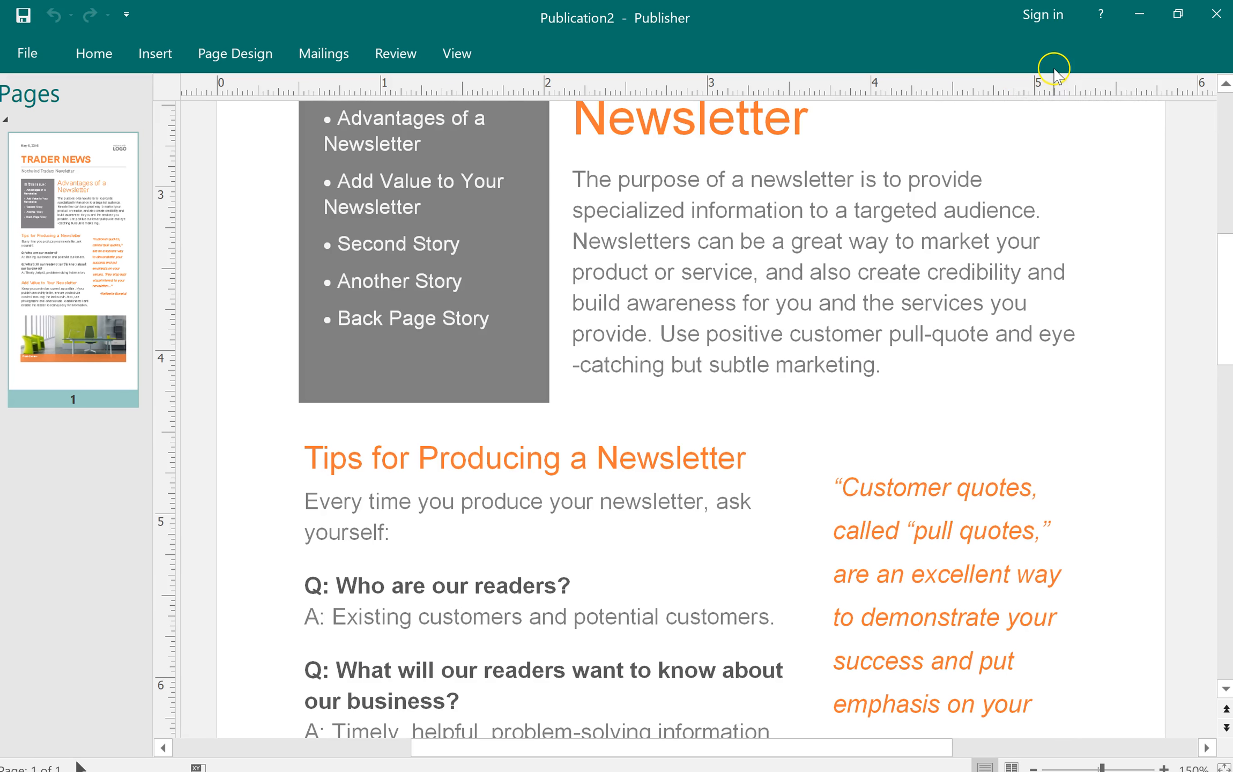
left_click_drag(1226, 272, 1226, 171)
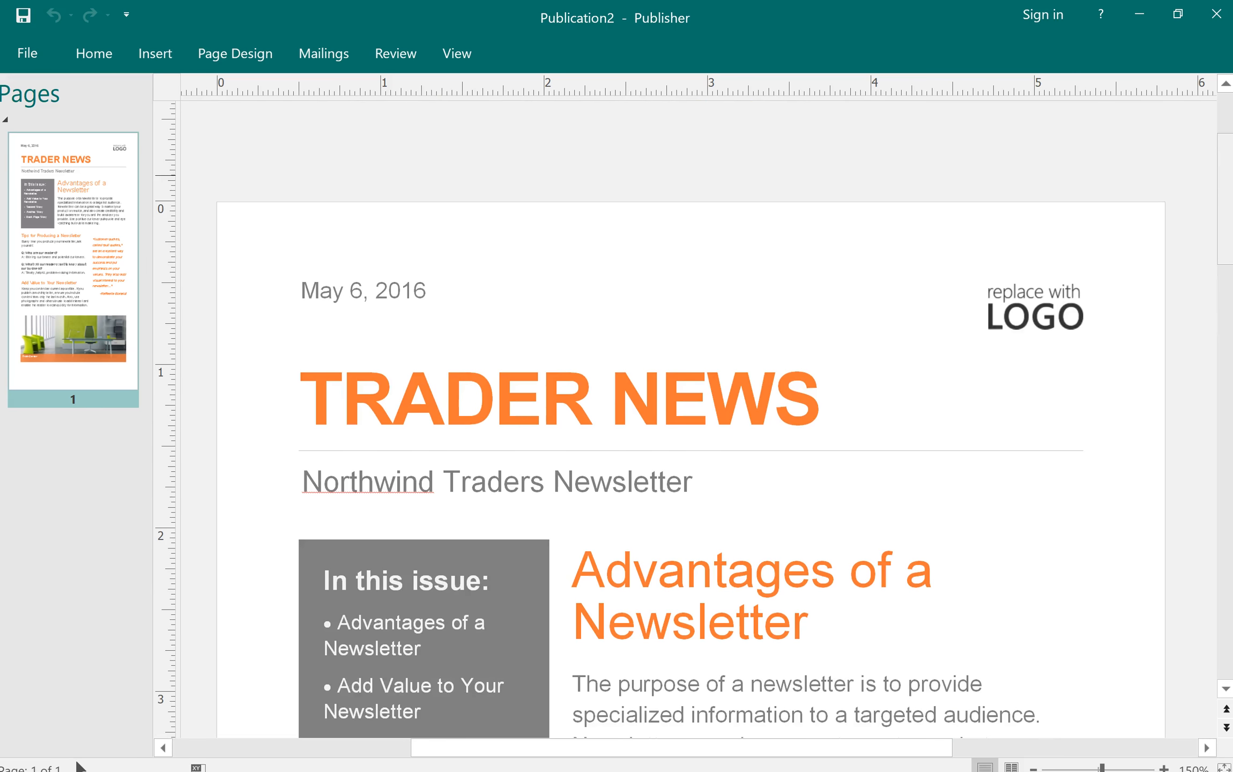
Step: Replace the TRADER NEWS heading text with "ABC CLASSROOM"
left_click(558, 394)
left_click_drag(868, 409, 340, 434)
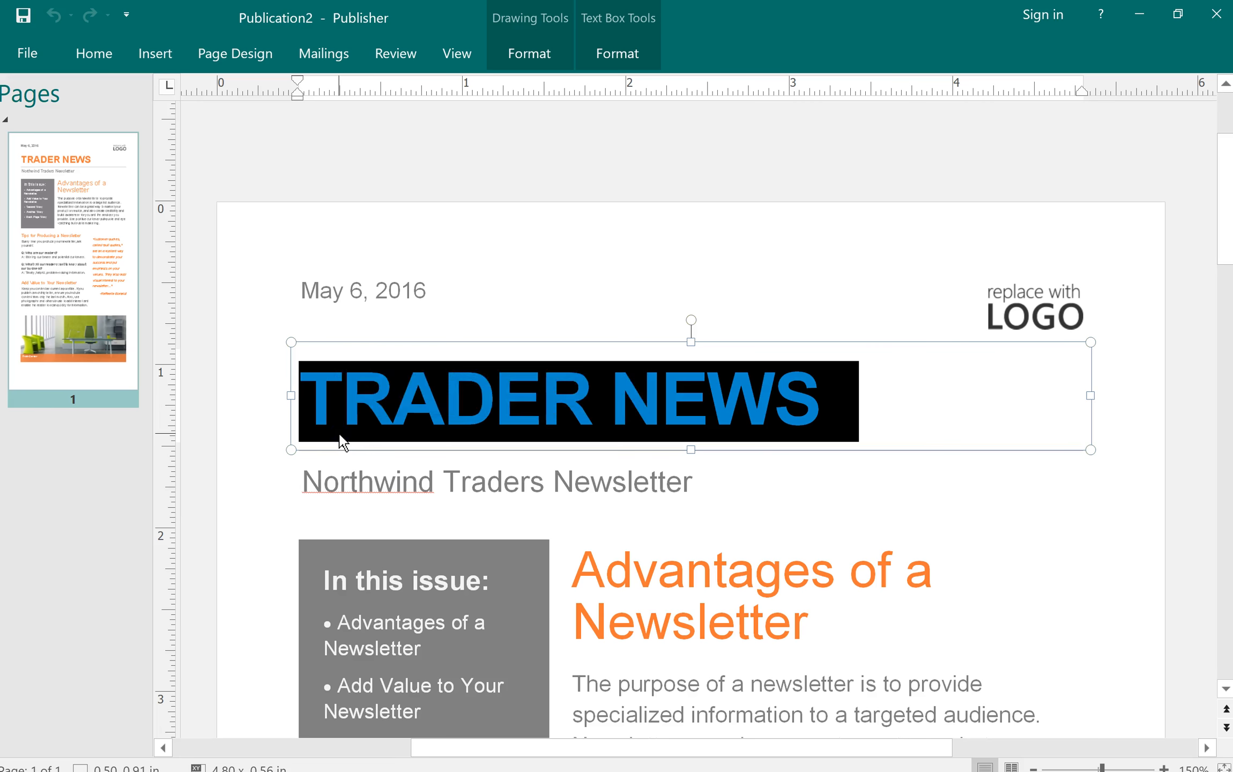
type("ABC CLASSR")
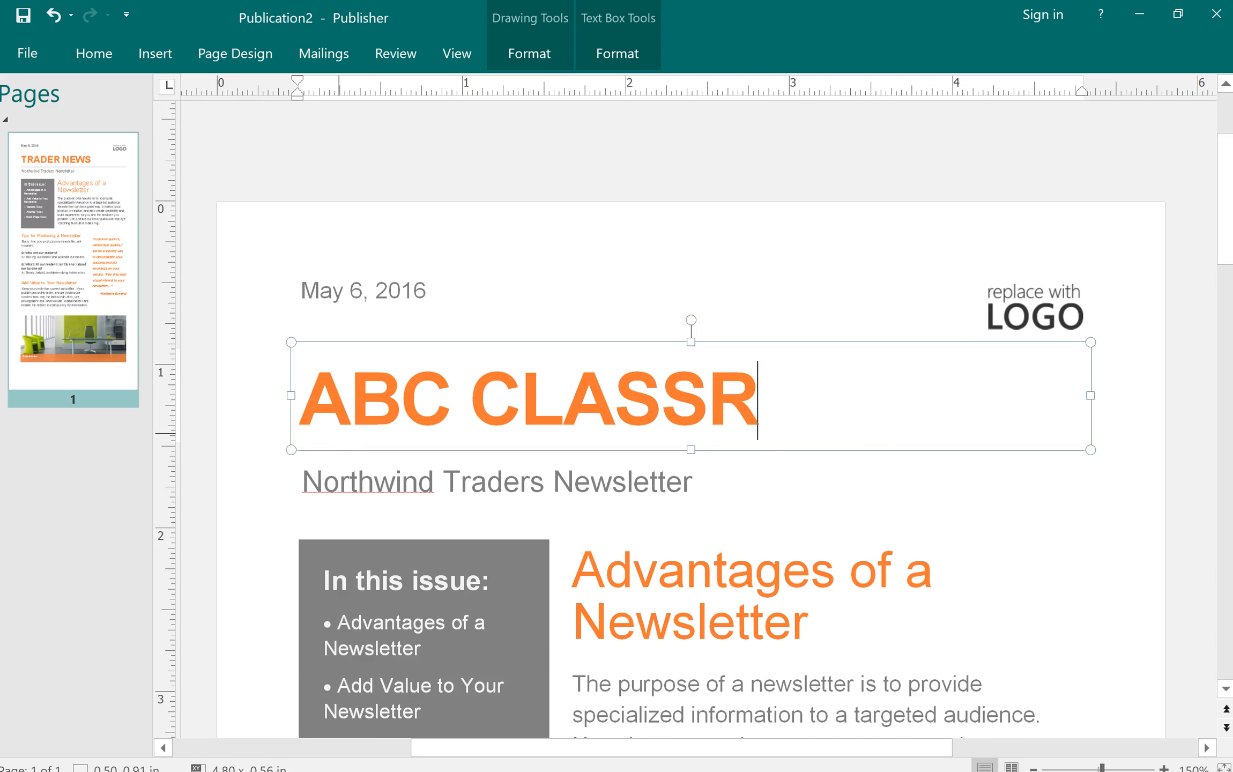
type("OOM")
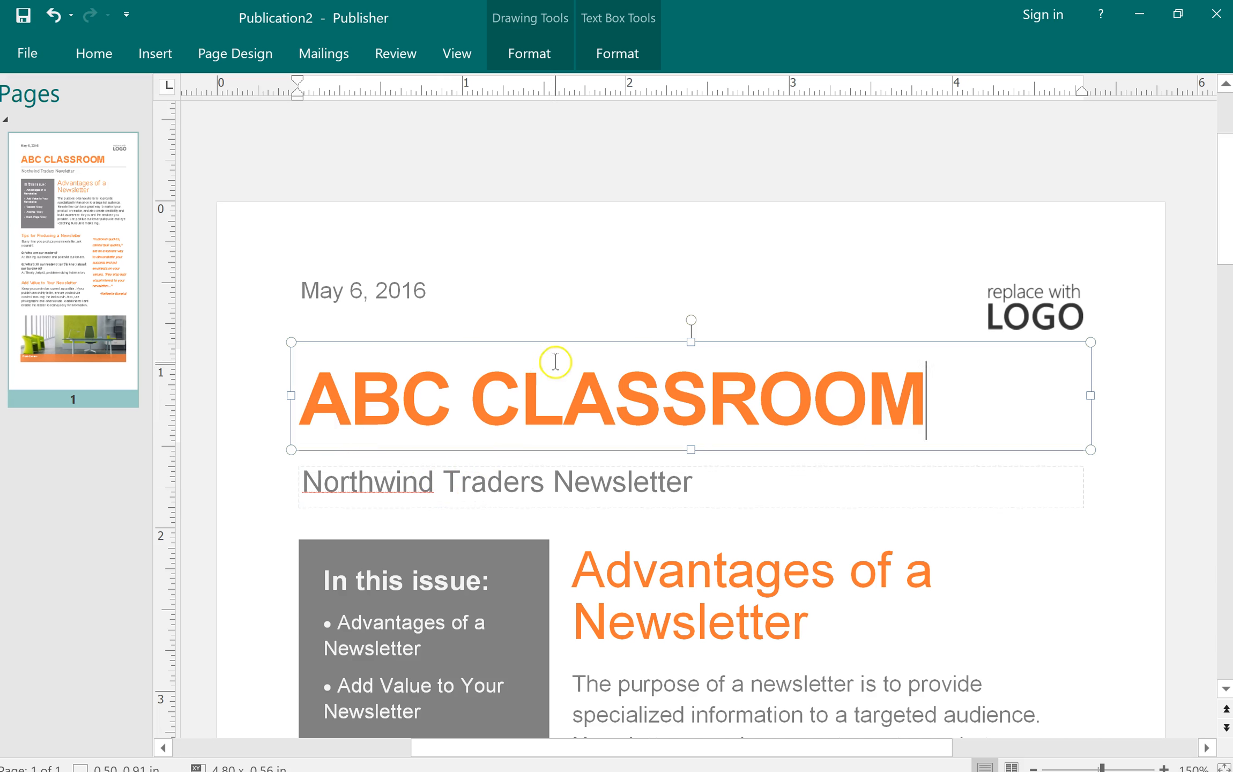
Step: Select the whole ABC CLASSROOM heading and open its font color choices
left_click_drag(958, 403, 300, 396)
left_click(94, 54)
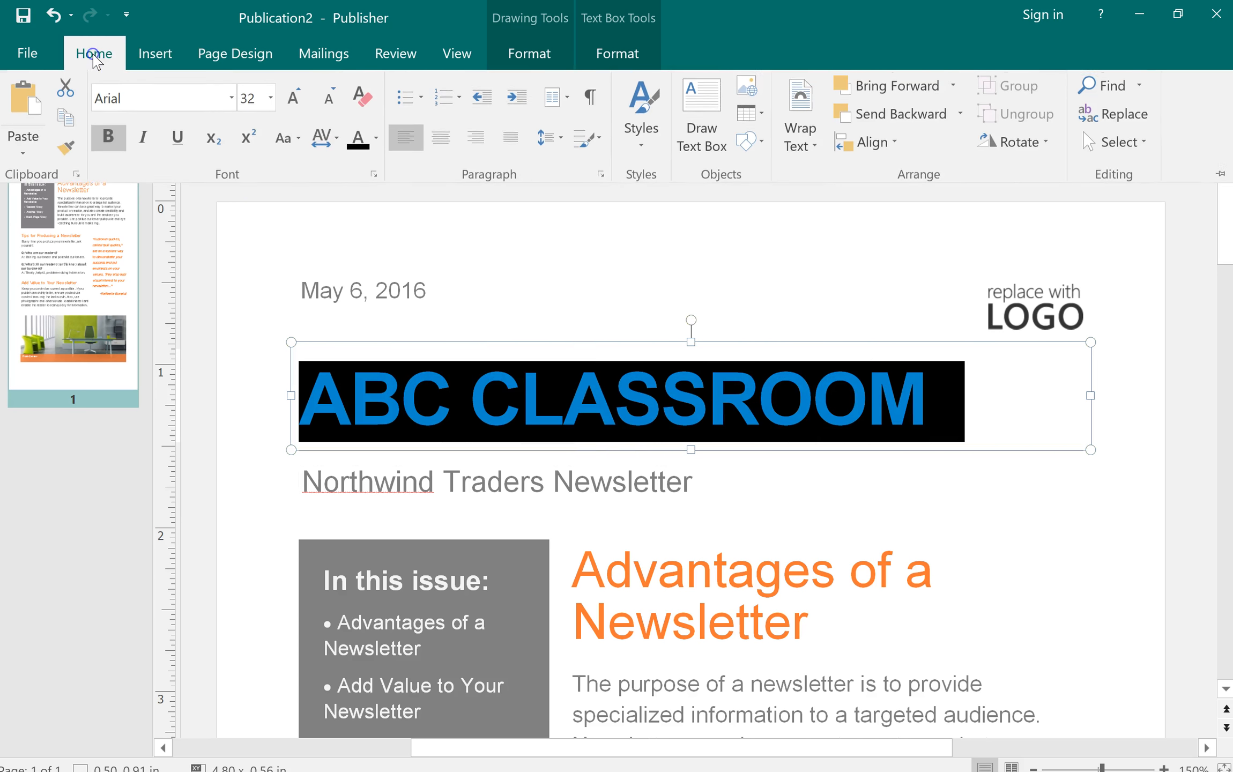
left_click(376, 140)
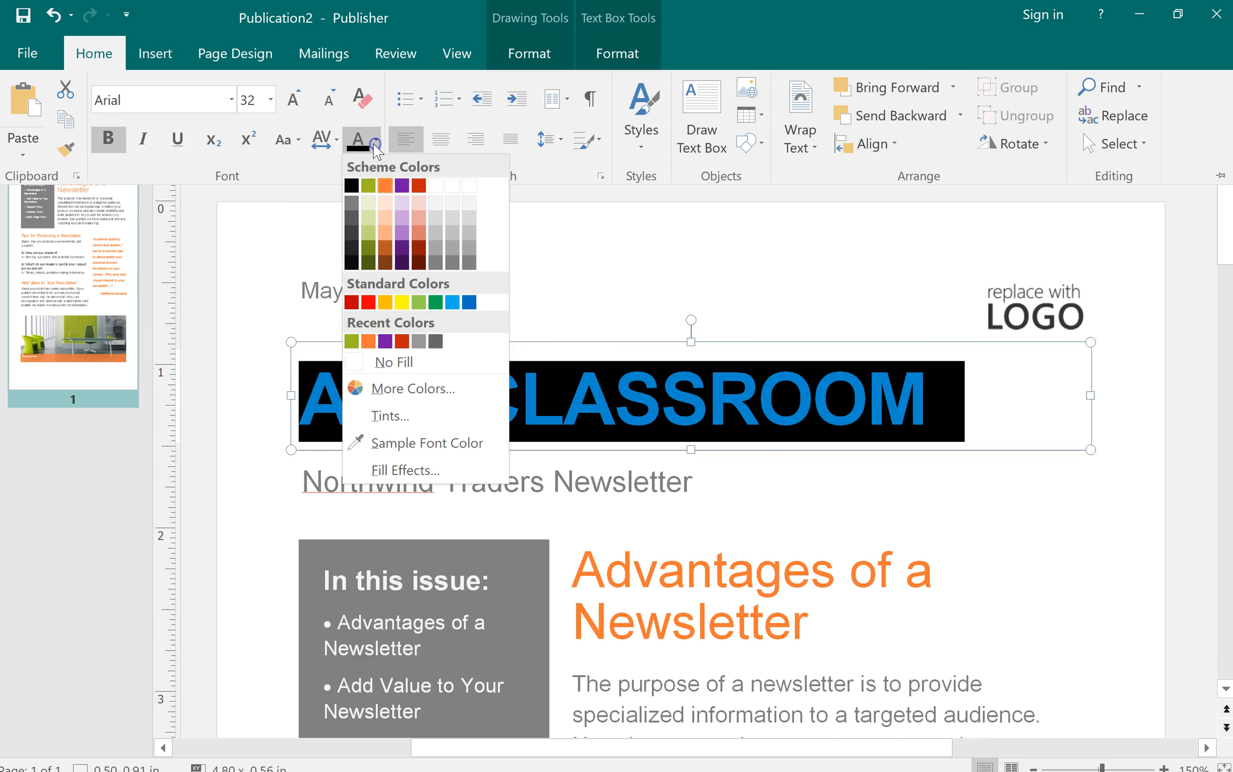
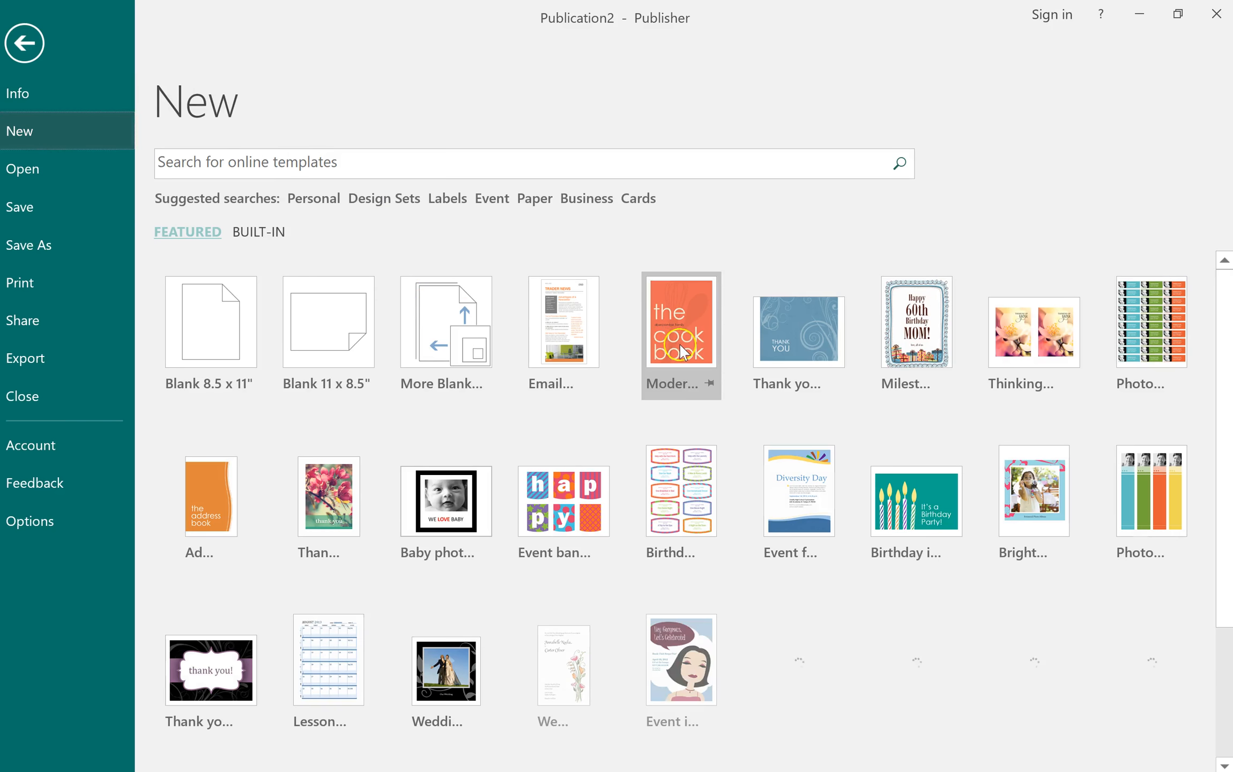
Step: Search the online templates for "newsletter" to find another newsletter design
left_click(382, 164)
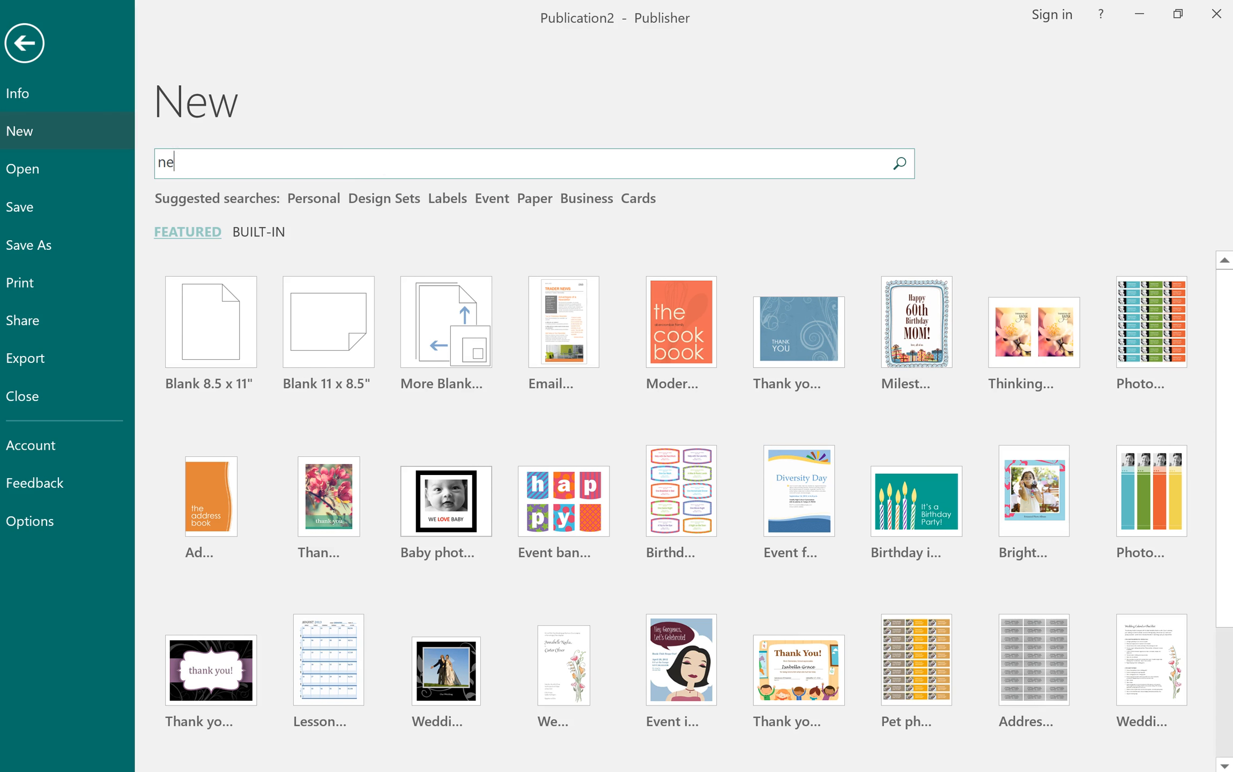
key("Return")
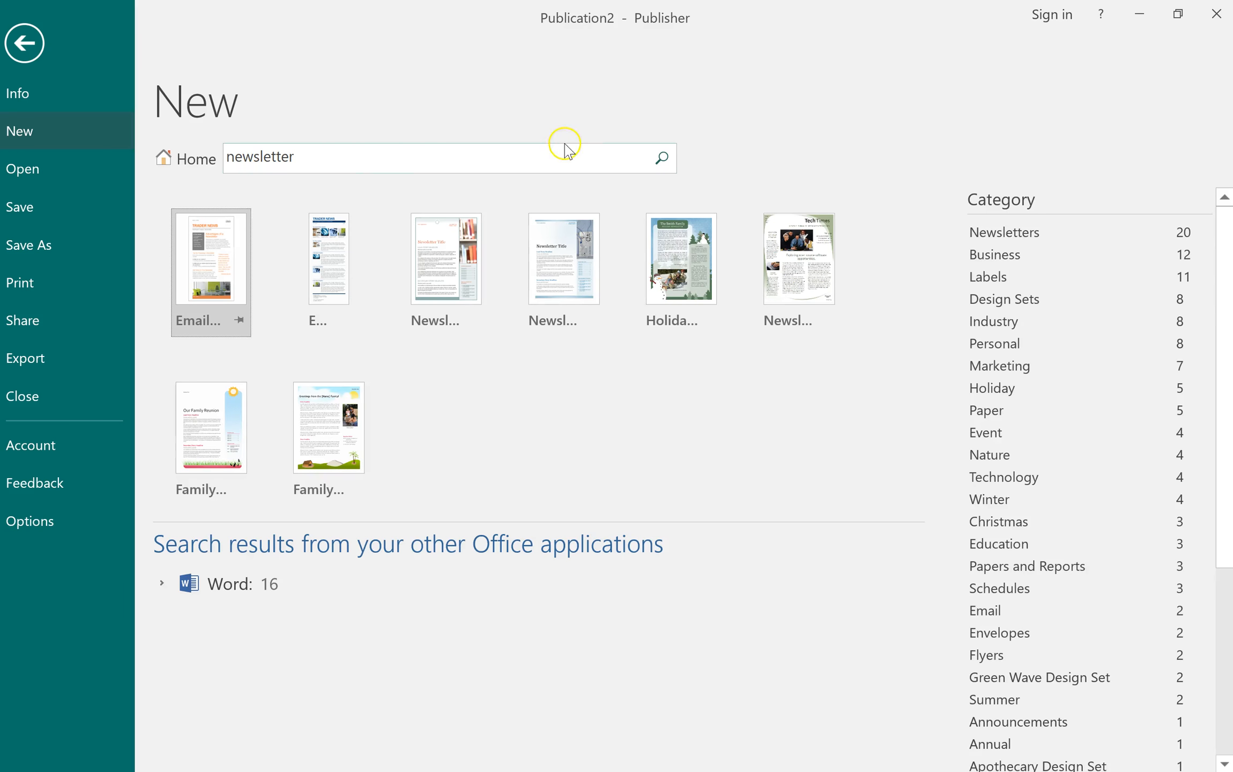
Step: Create a publication from the Newsletter (Soft Blue design) template and look through its pages
left_click(592, 268)
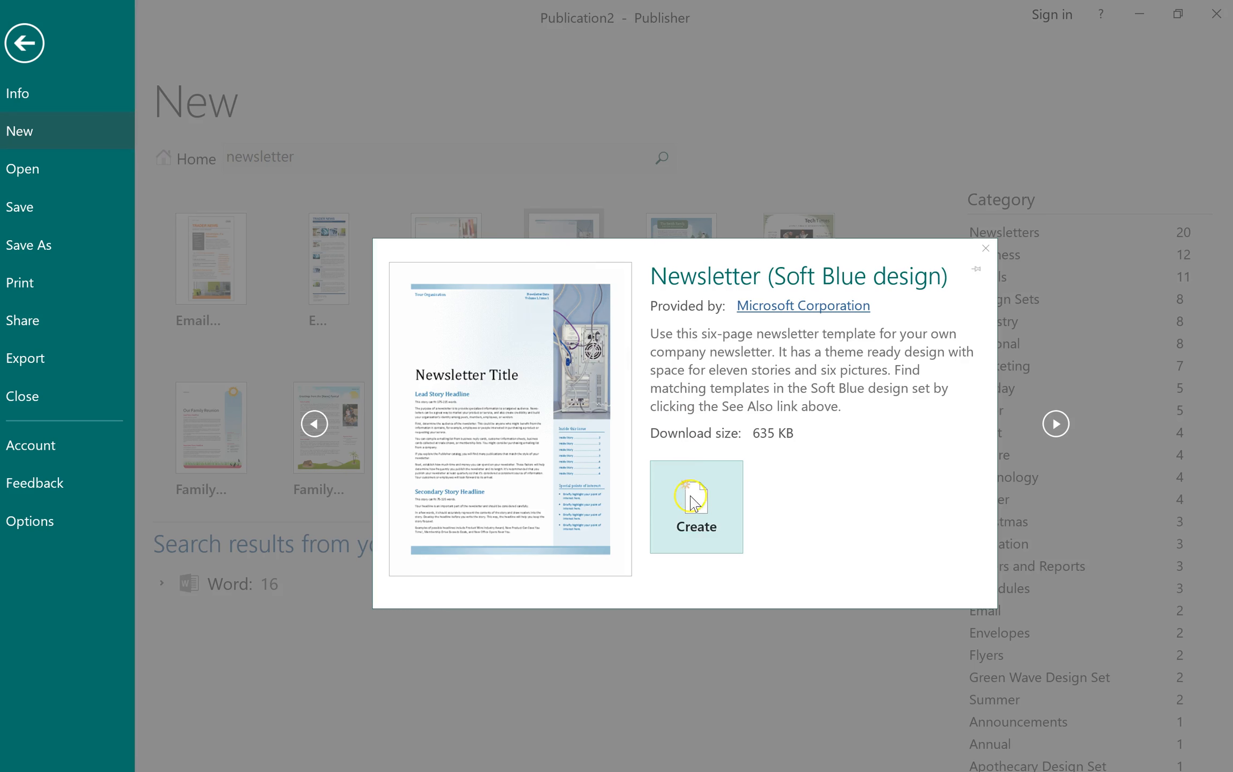
left_click(694, 504)
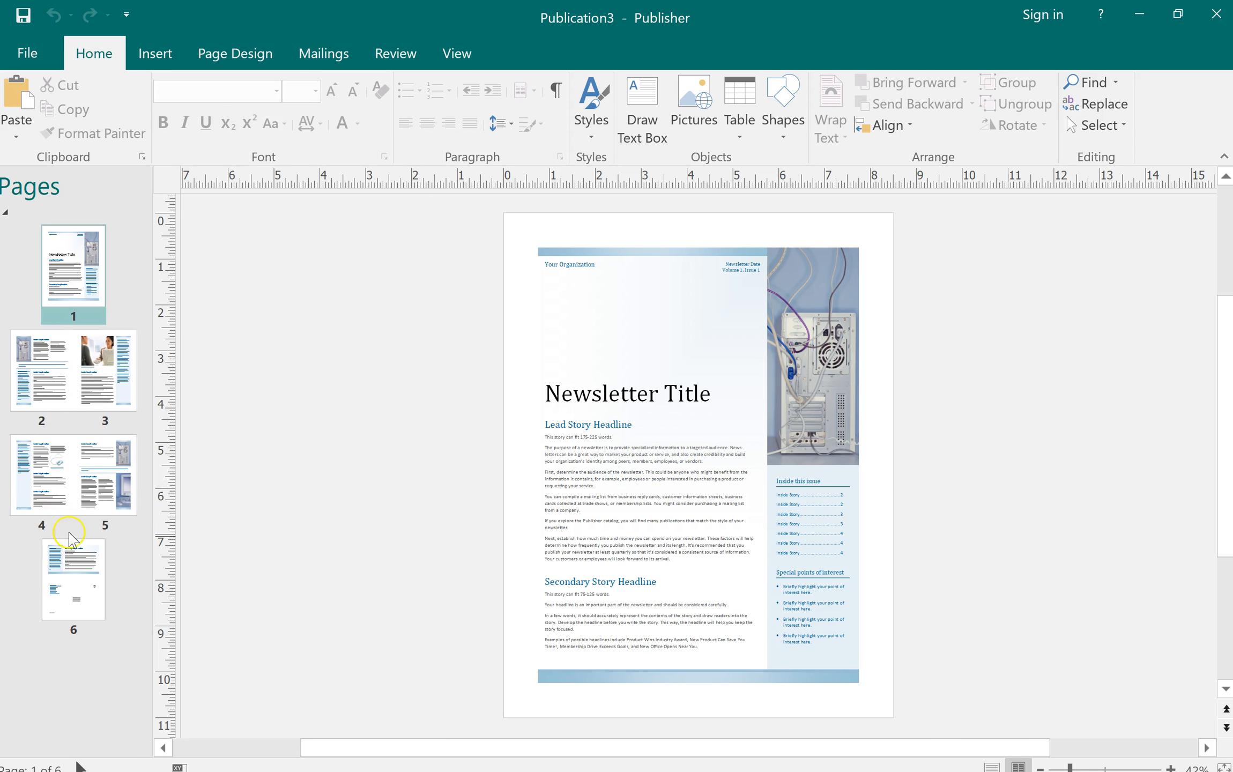
left_click(122, 373)
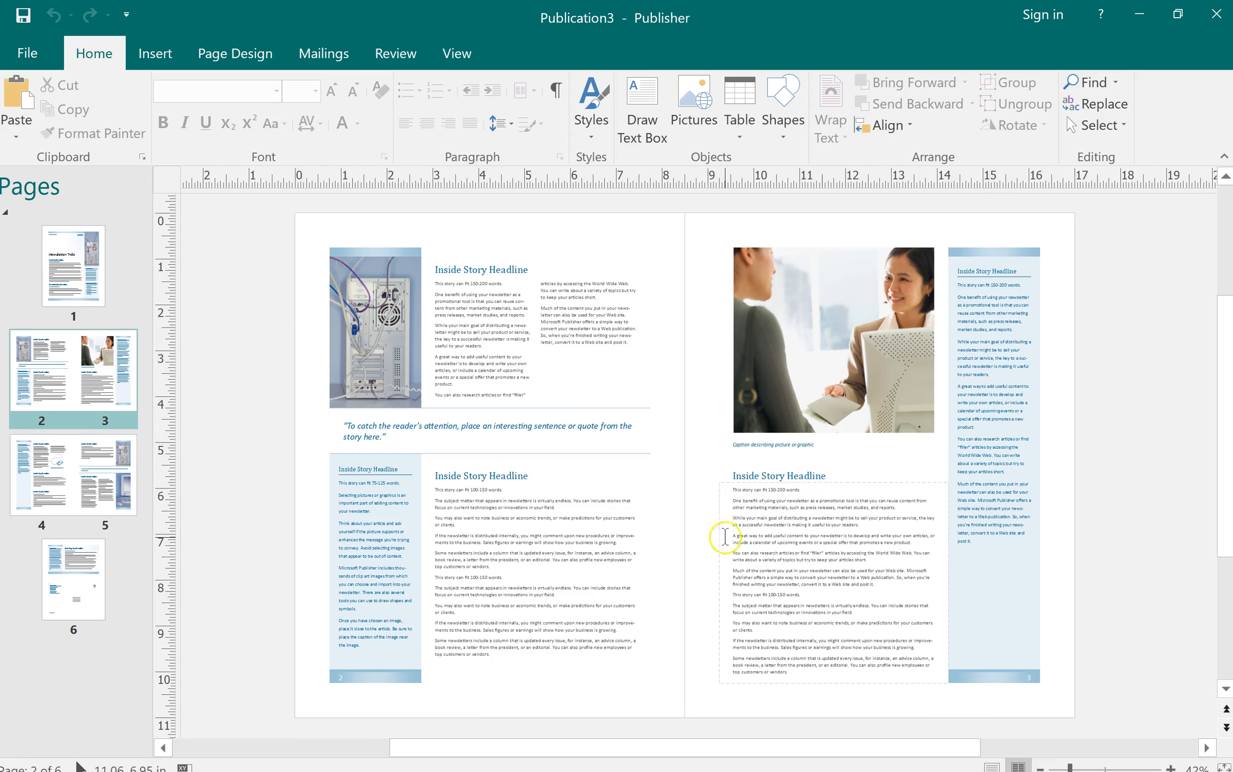
left_click(66, 491)
left_click(71, 576)
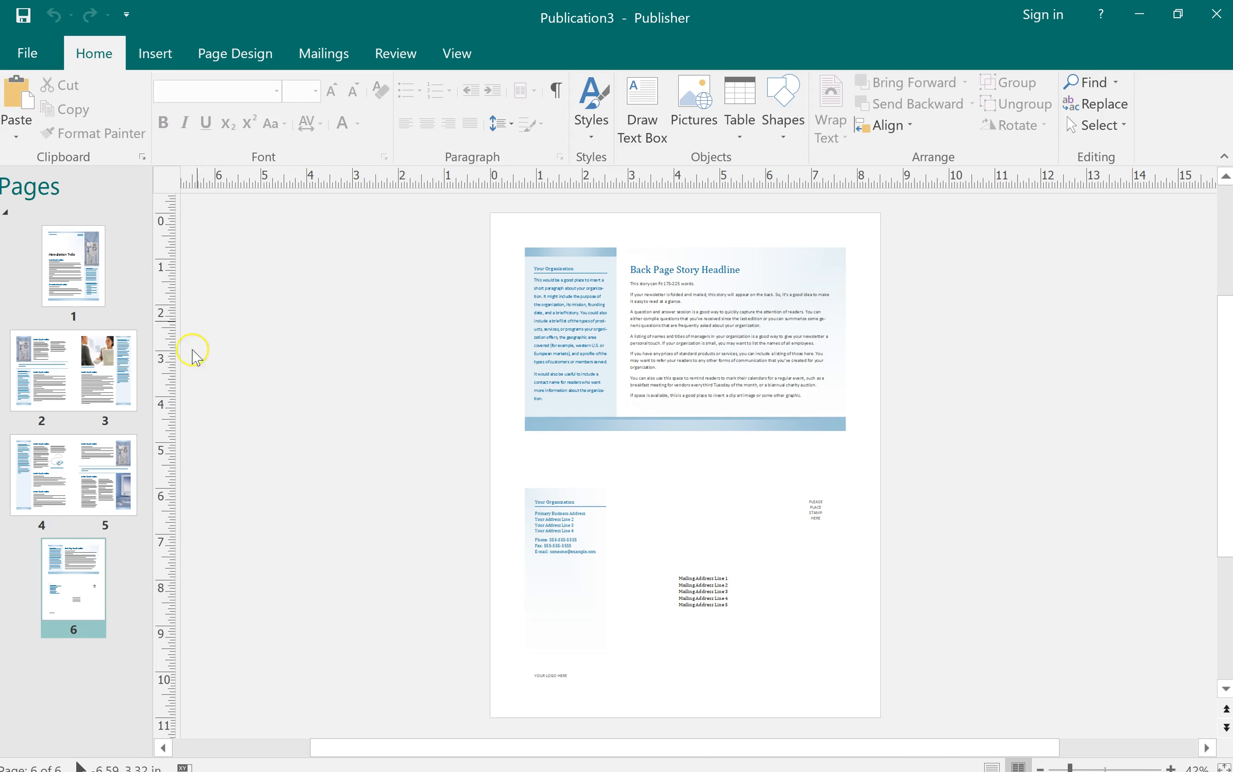
left_click(99, 265)
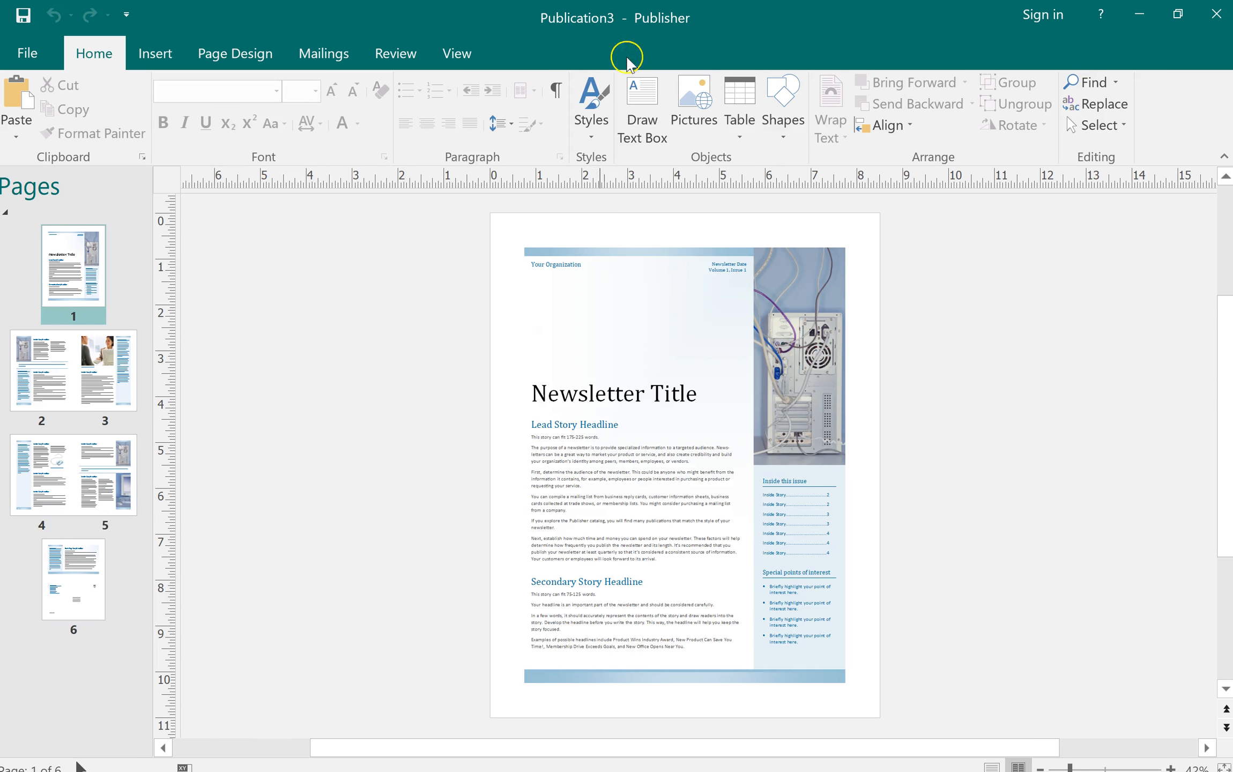
Step: Apply the Verve color scheme to the newsletter
left_click(456, 54)
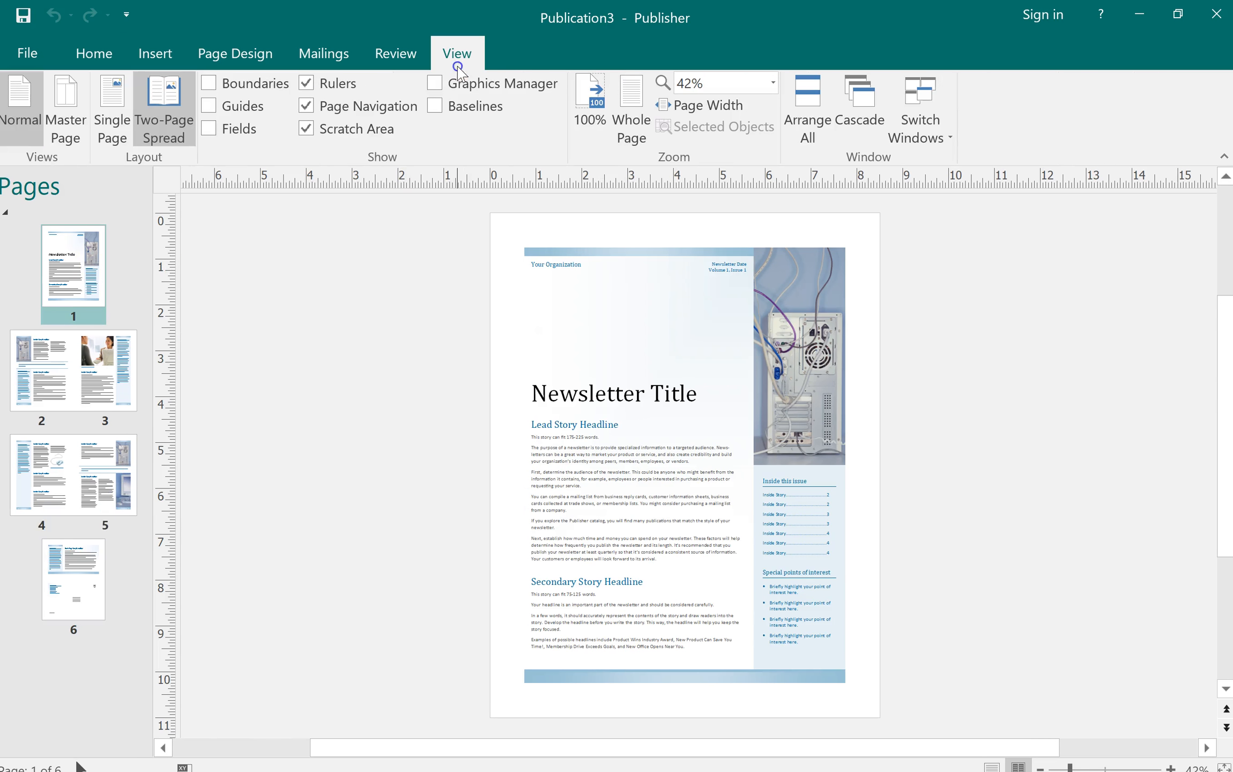
left_click(776, 84)
left_click(734, 164)
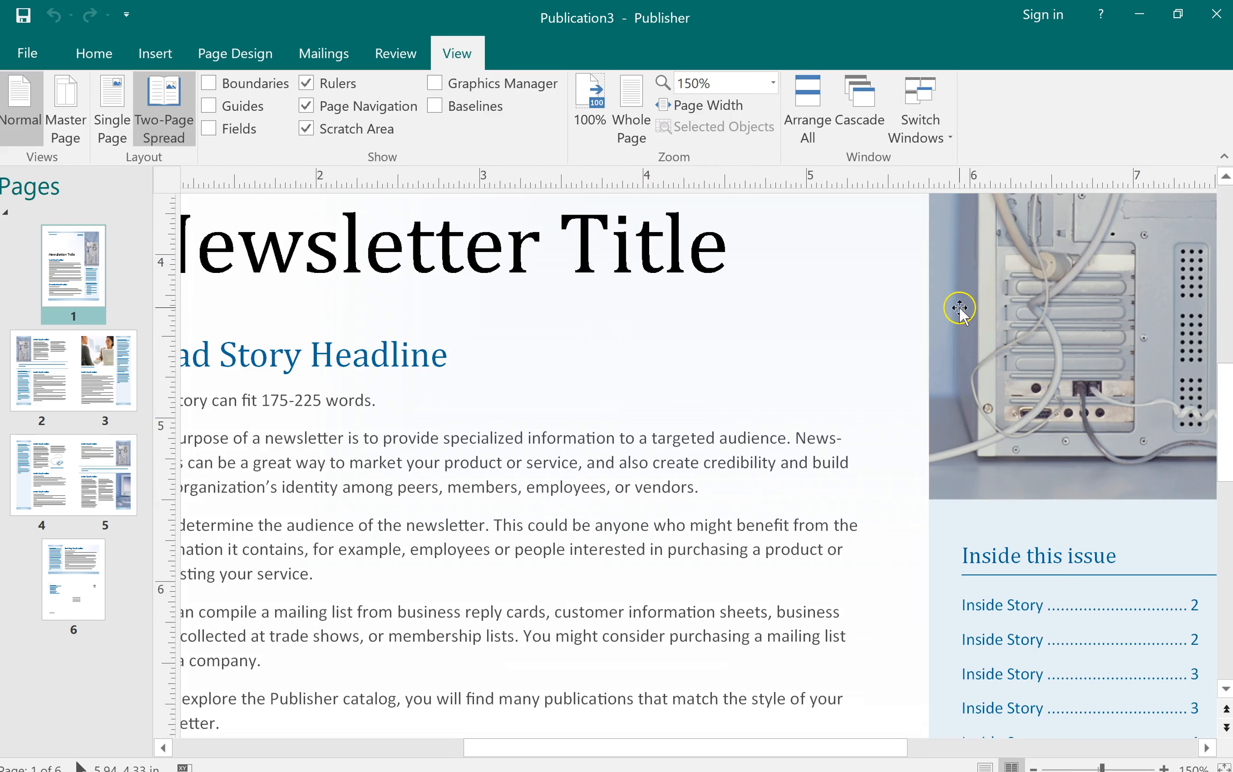
left_click_drag(757, 748, 680, 751)
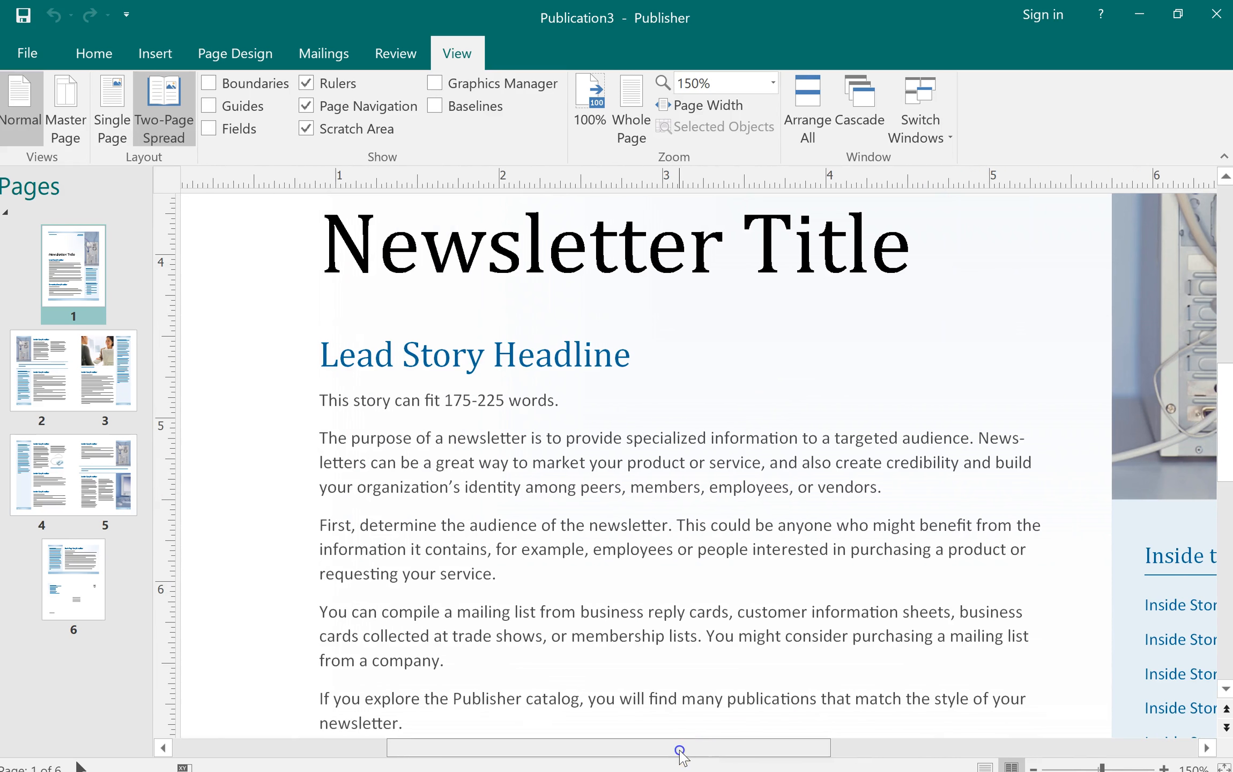
left_click(265, 52)
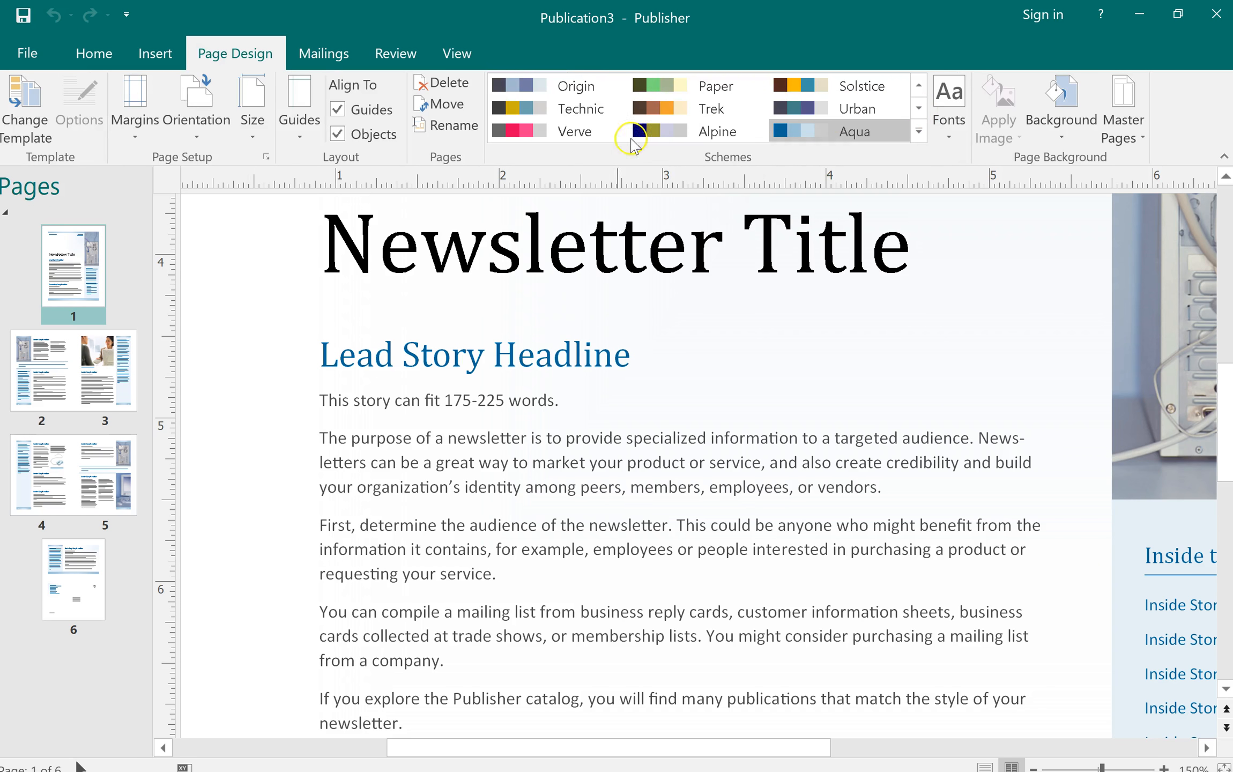
left_click(531, 128)
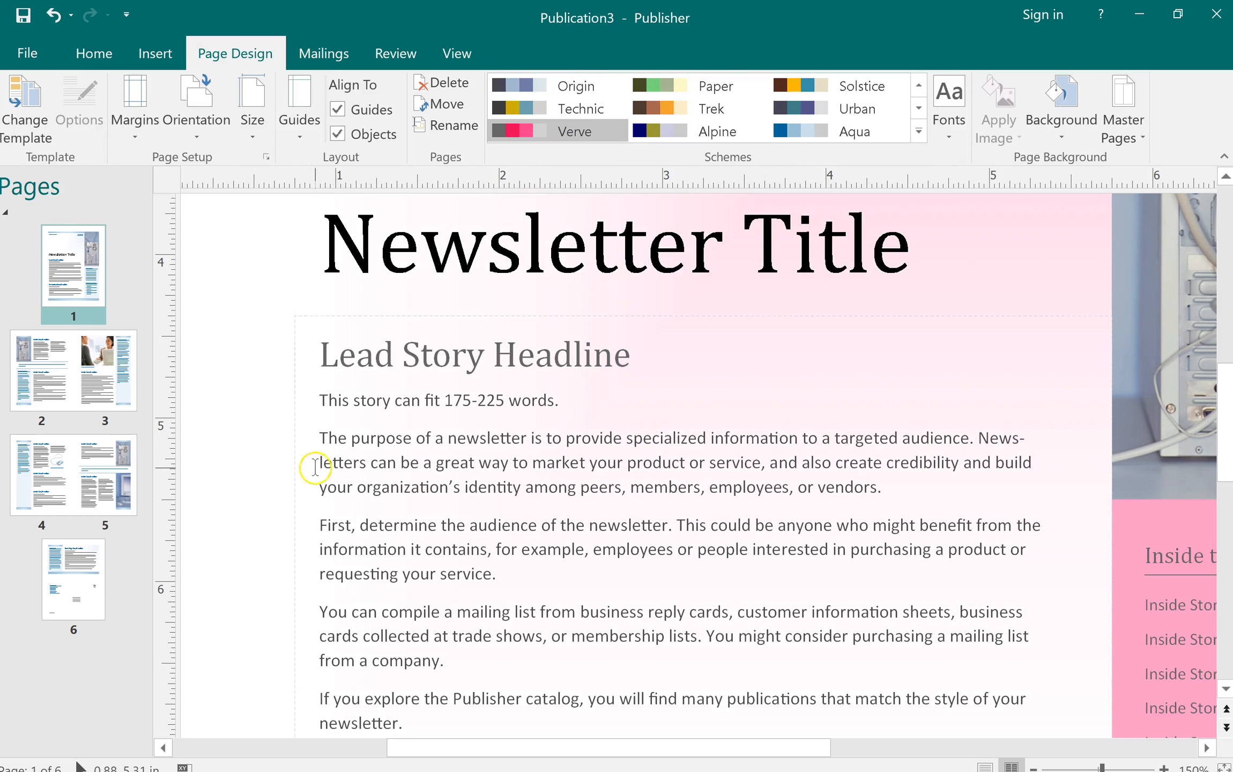
Step: Replace the Newsletter Title placeholder on page 1 with "ABC School"
scroll(687, 478, "up", 3)
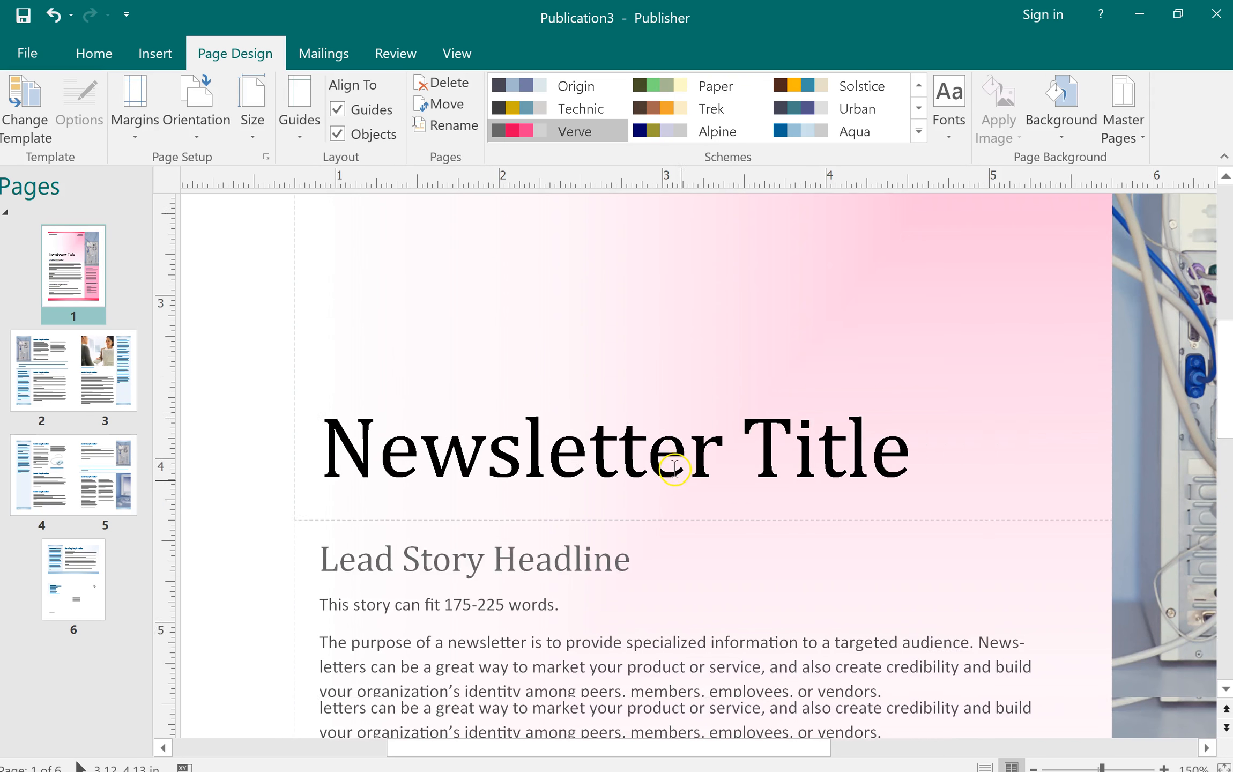
scroll(675, 469, "down", 2)
left_click(889, 336)
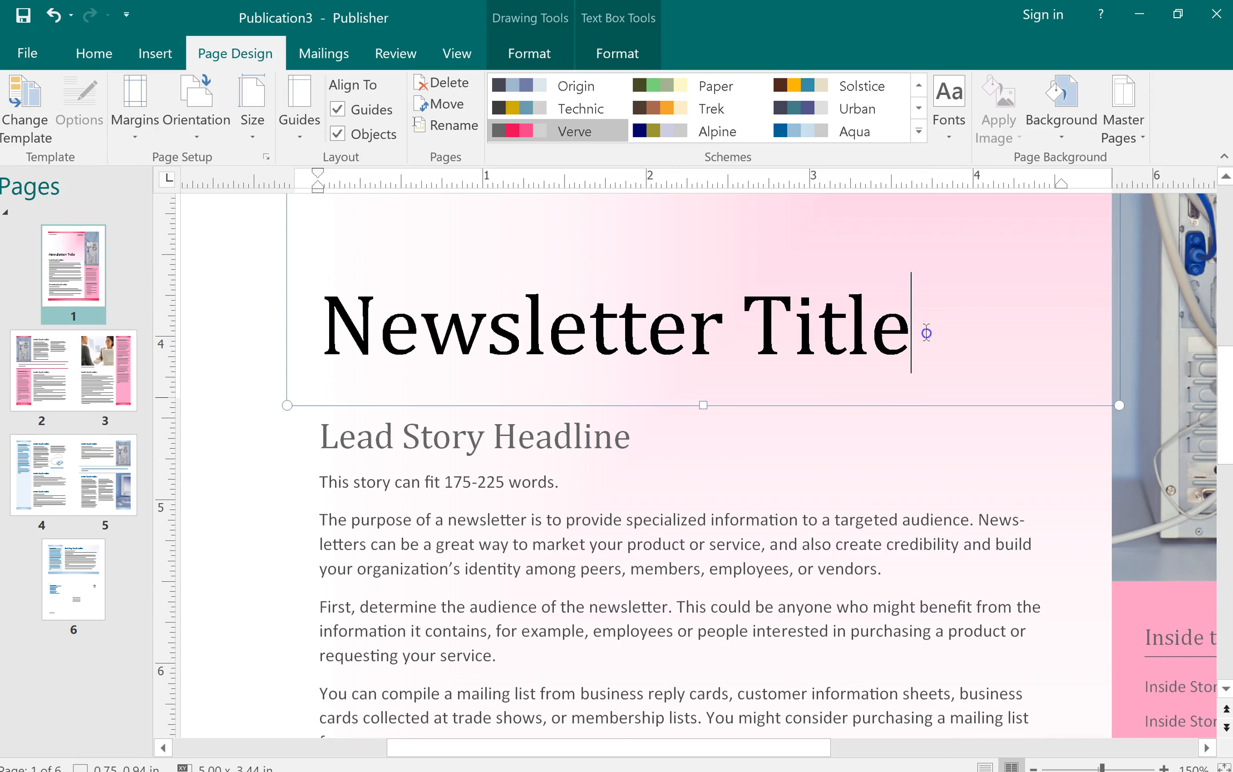
left_click_drag(926, 333, 507, 346)
type("ABC")
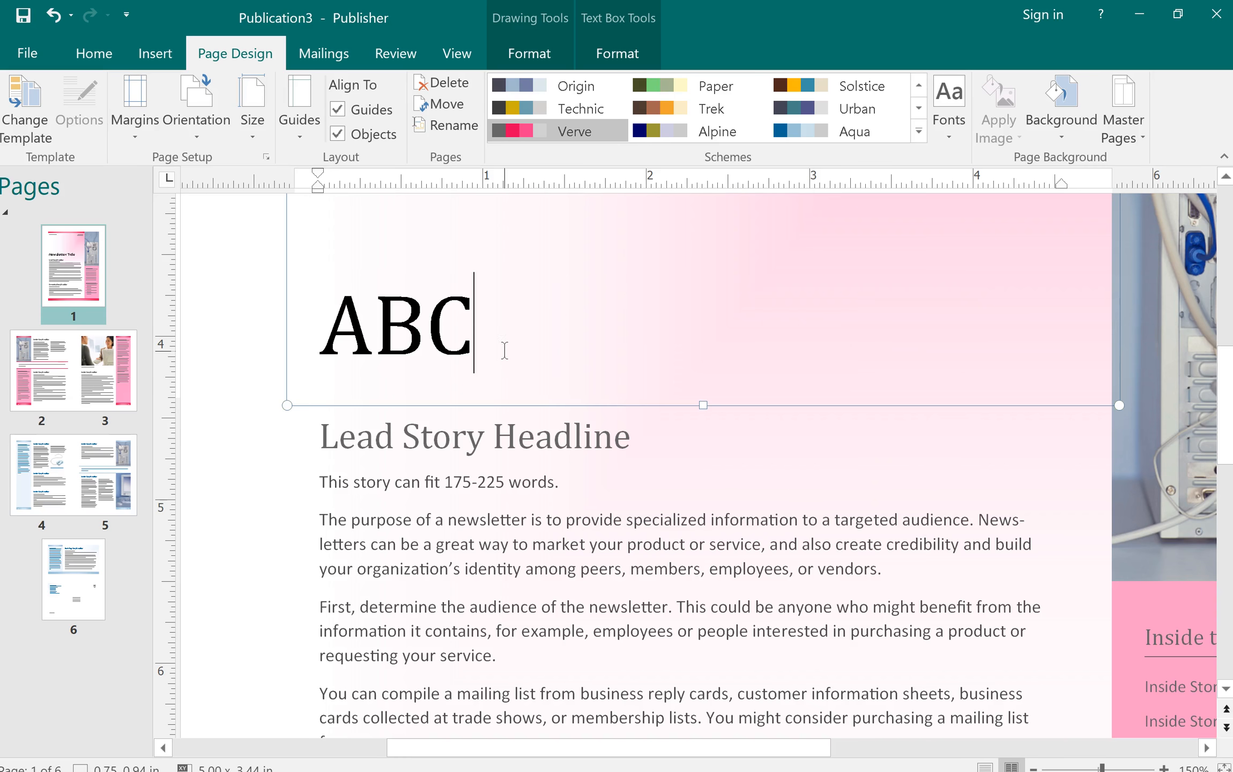
type(" School")
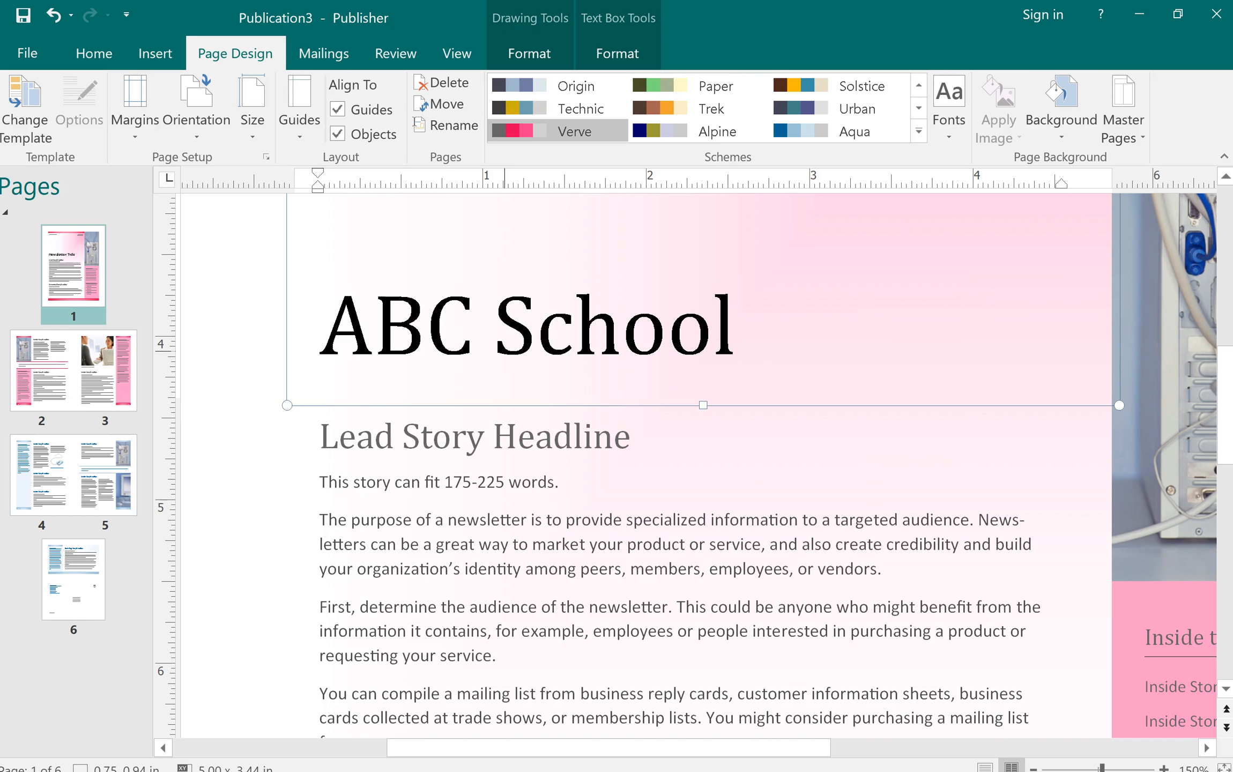
Step: Replace the Lead Story Headline text with "Field Trip" and check that the story's placeholder body can be selected
left_click(697, 485)
scroll(712, 482, "down", 7)
scroll(730, 454, "up", 2)
scroll(730, 454, "up", 4)
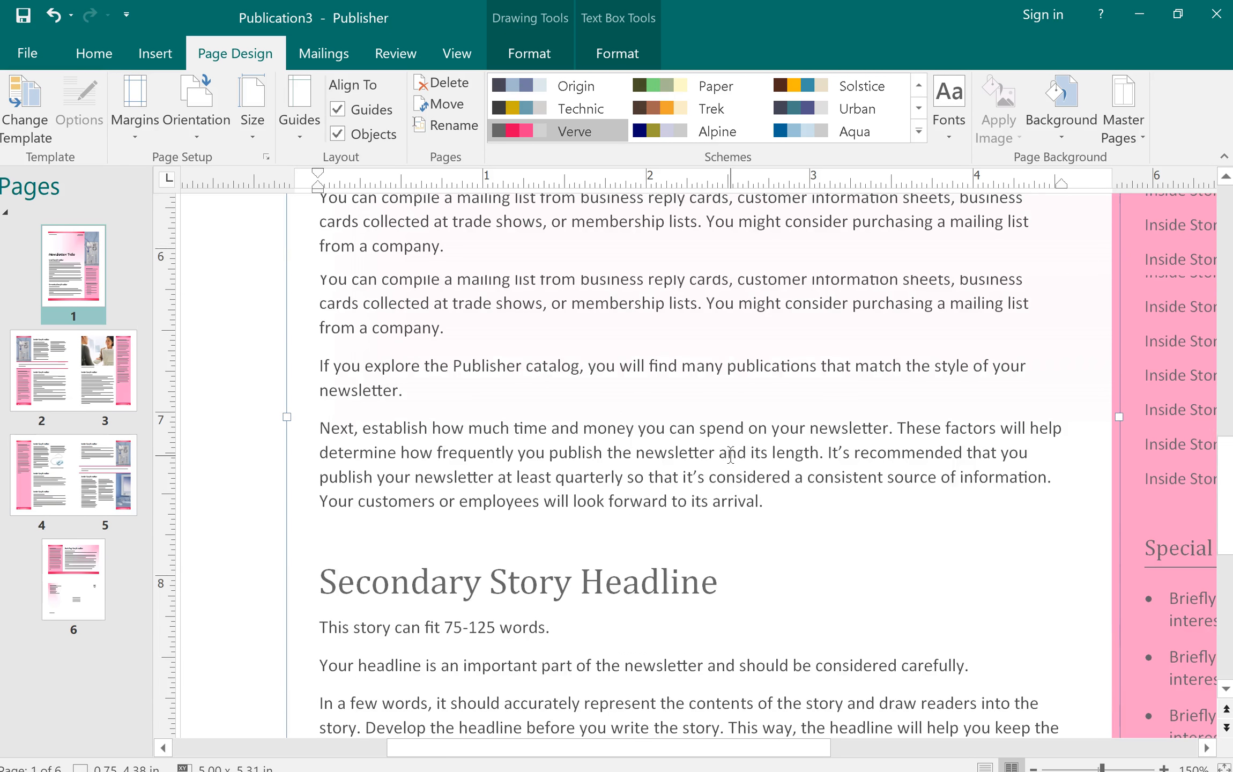
scroll(730, 453, "up", 3)
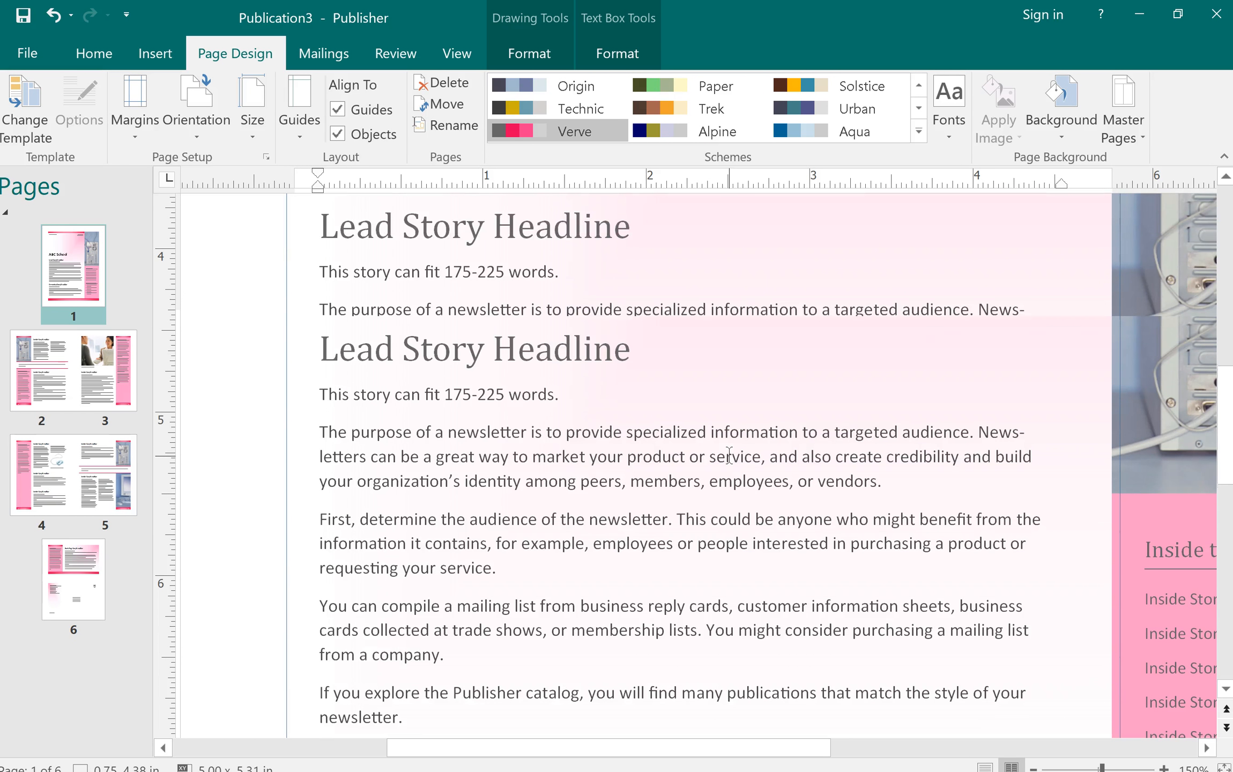
left_click(526, 342)
left_click(643, 348)
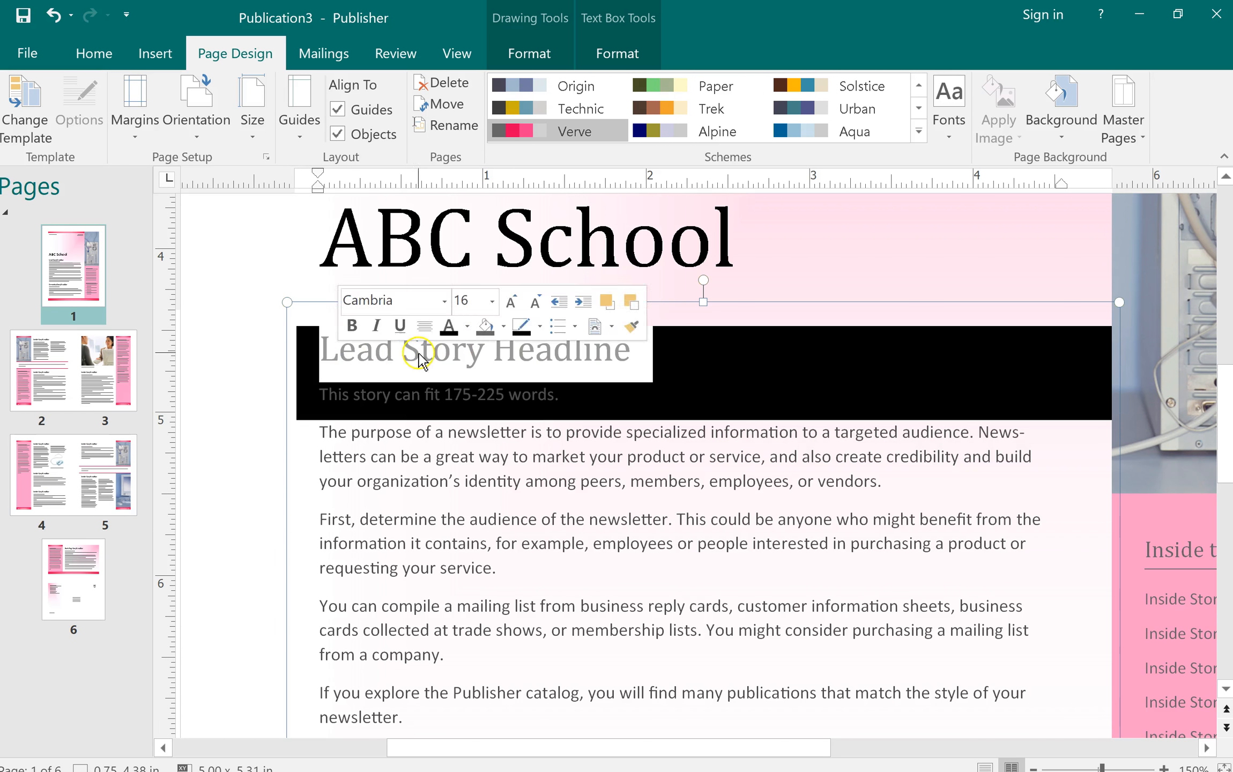
left_click(634, 351)
key("ctrl+a")
key("BackSpace")
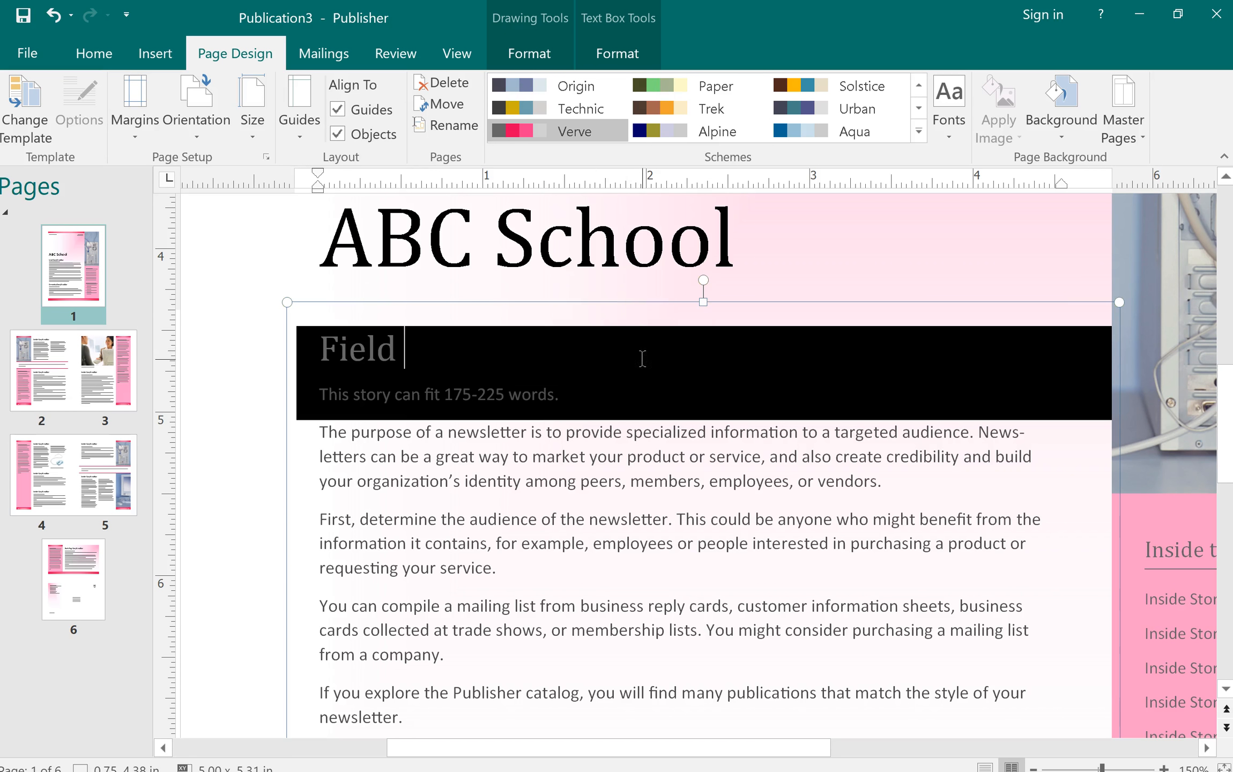
key("ctrl+a")
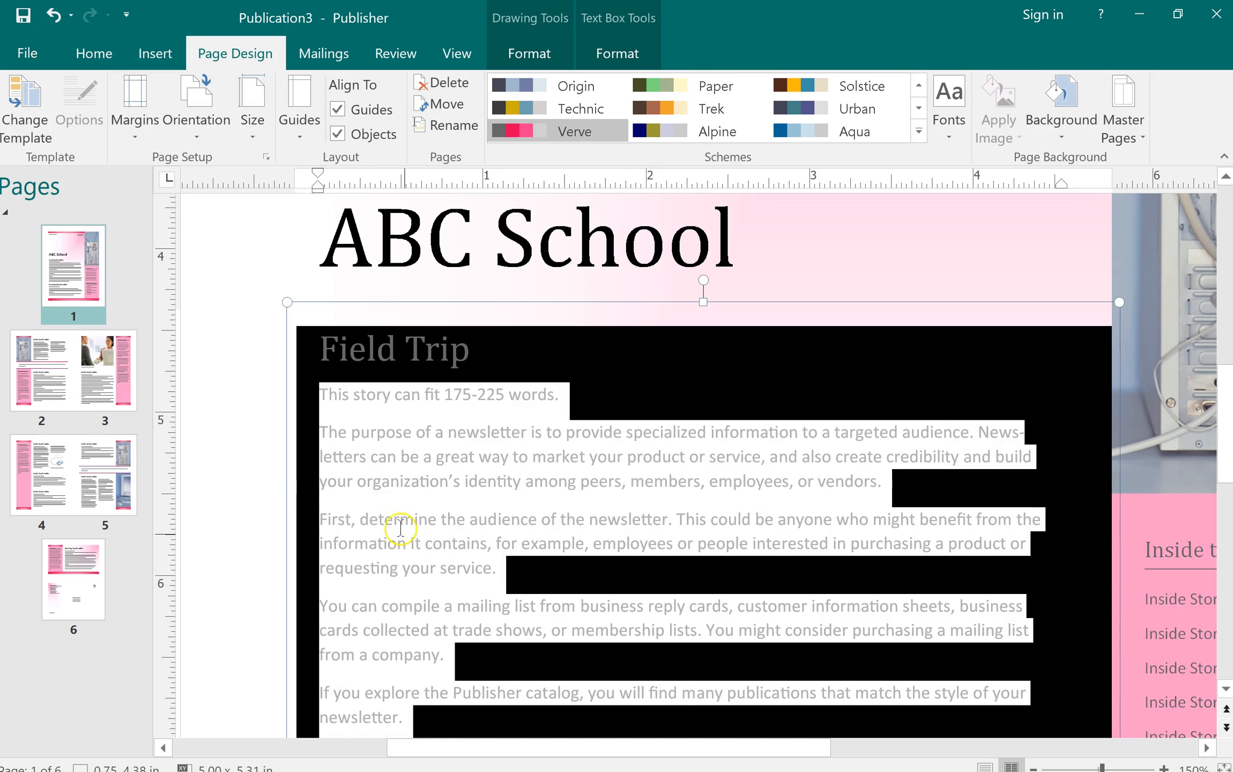
left_click(719, 365)
Step: Review the top of page 1 and display the spread of pages 2 and 3 at 66% zoom
scroll(655, 408, "up", 3)
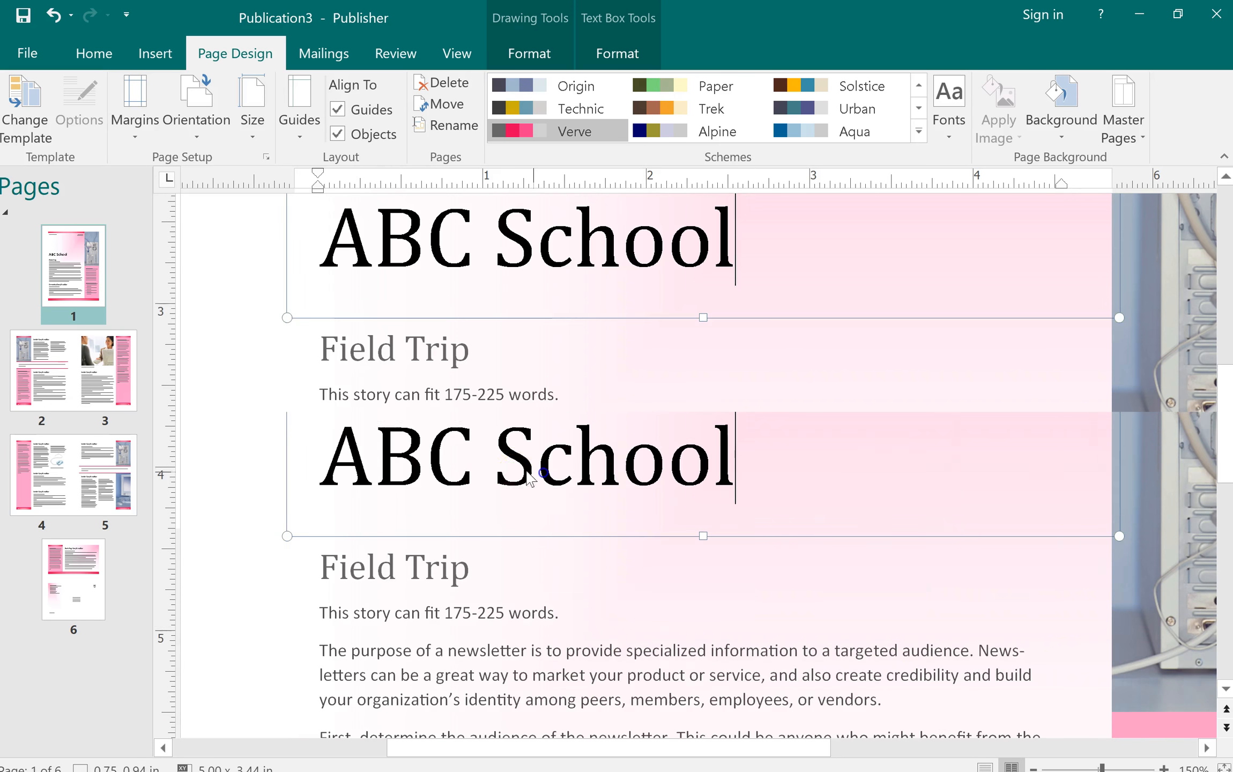
scroll(672, 485, "up", 7)
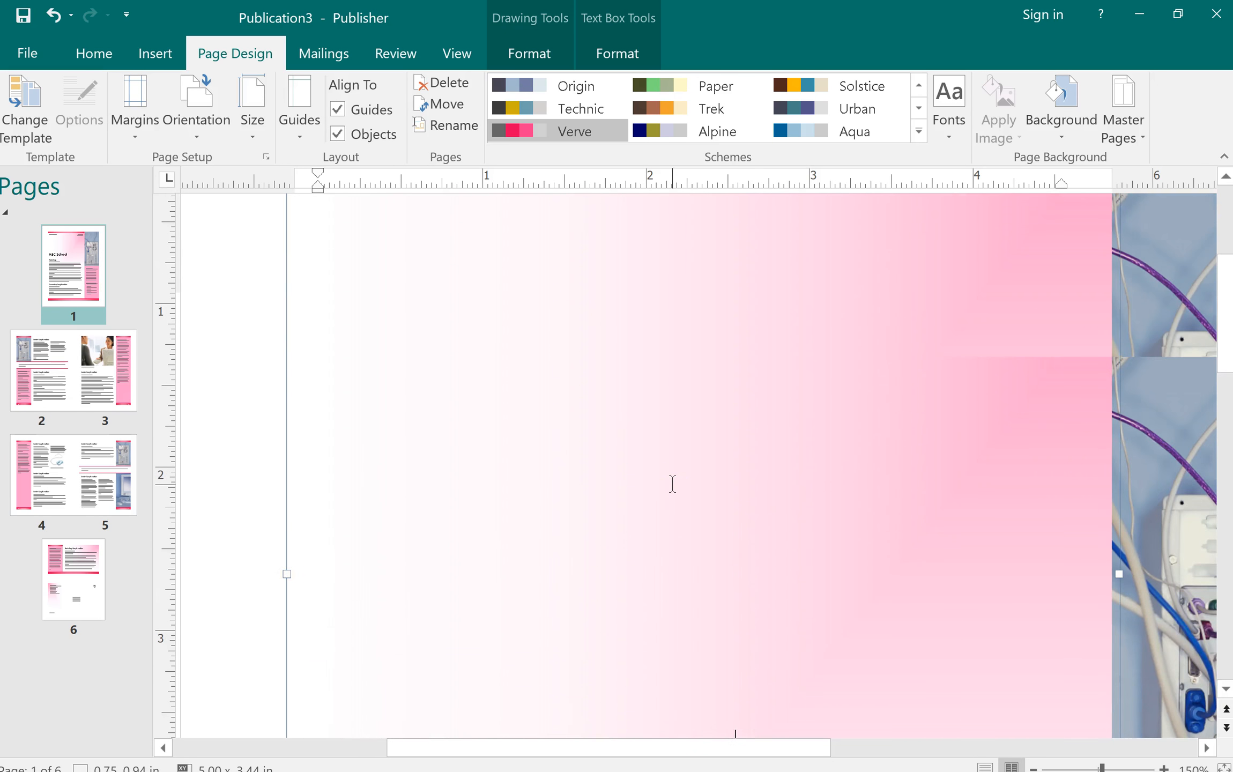
scroll(466, 337, "up", 2)
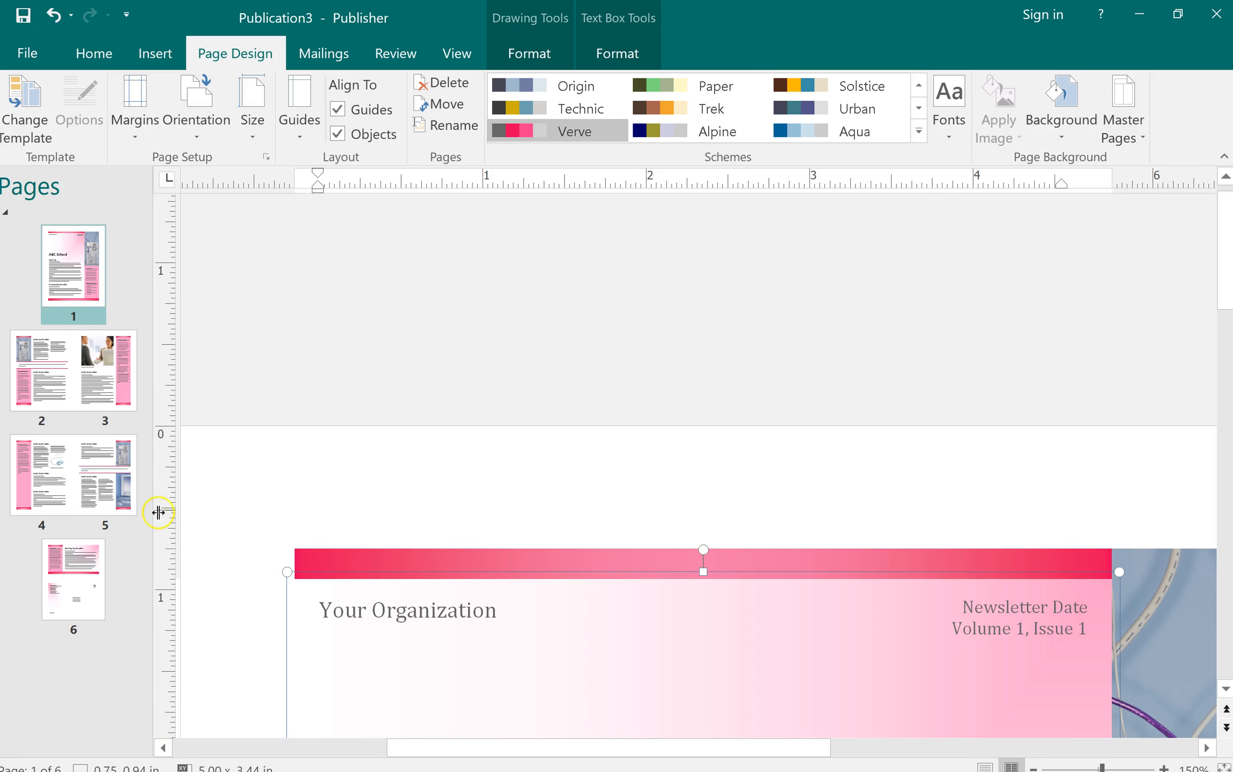
left_click(109, 370)
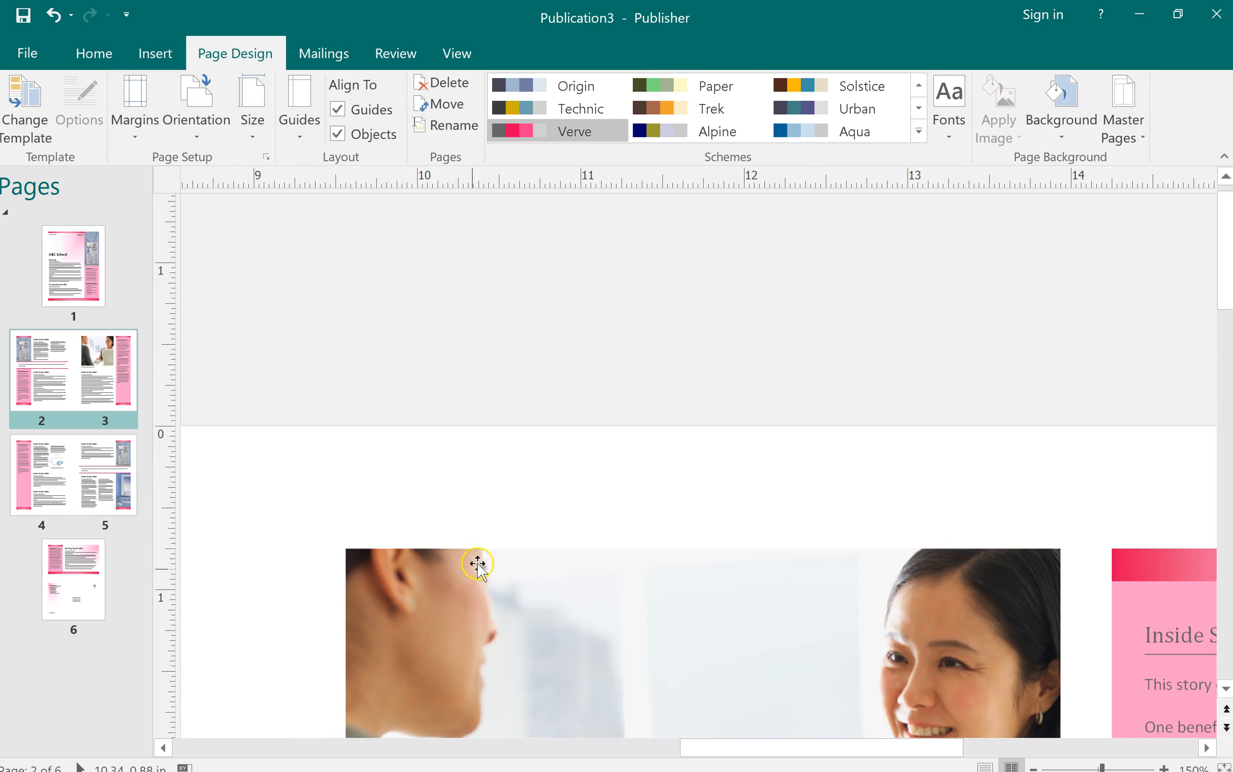
scroll(488, 536, "down", 1)
left_click(462, 54)
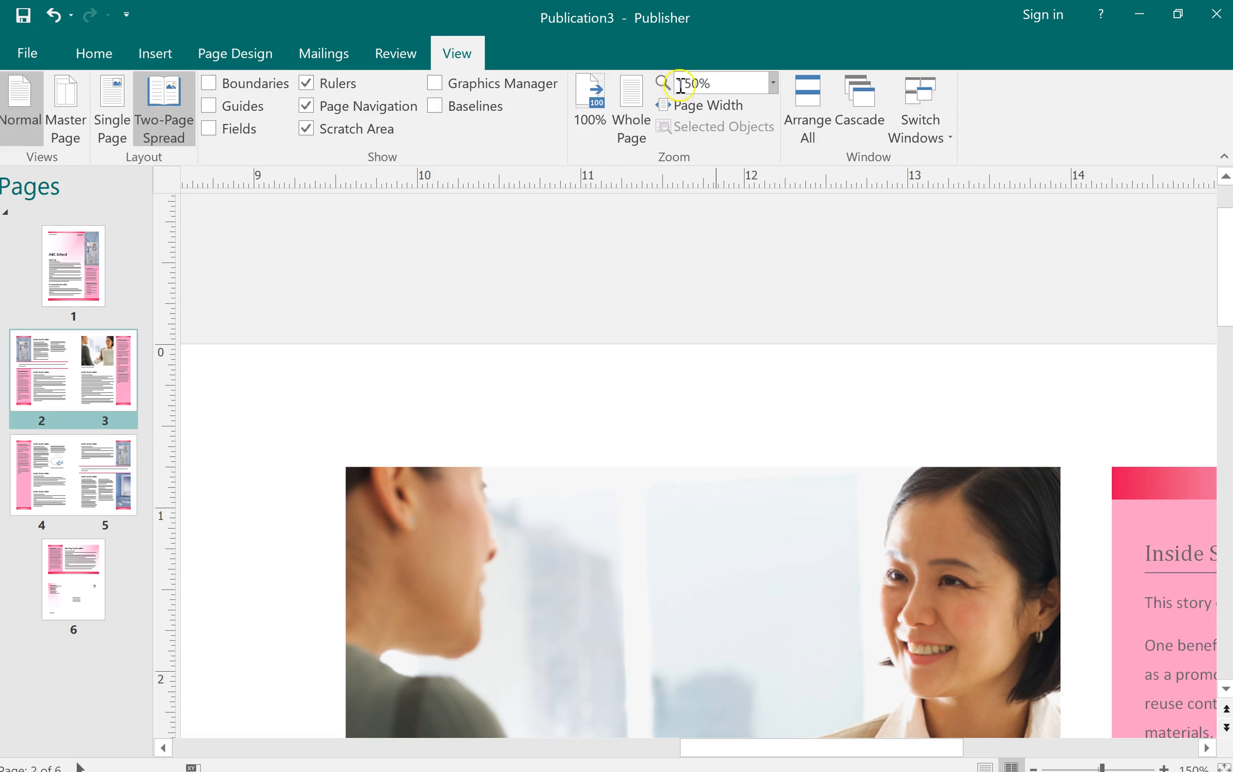
left_click(774, 83)
left_click(723, 201)
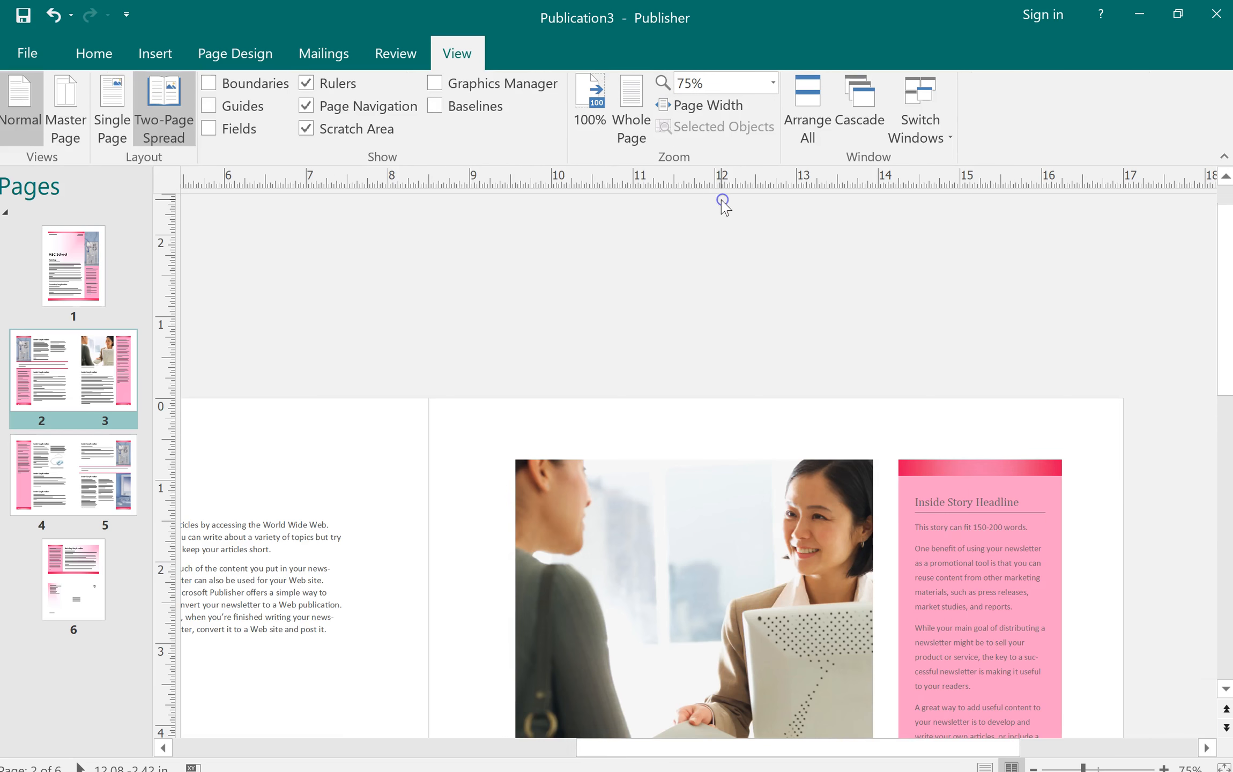
left_click(773, 83)
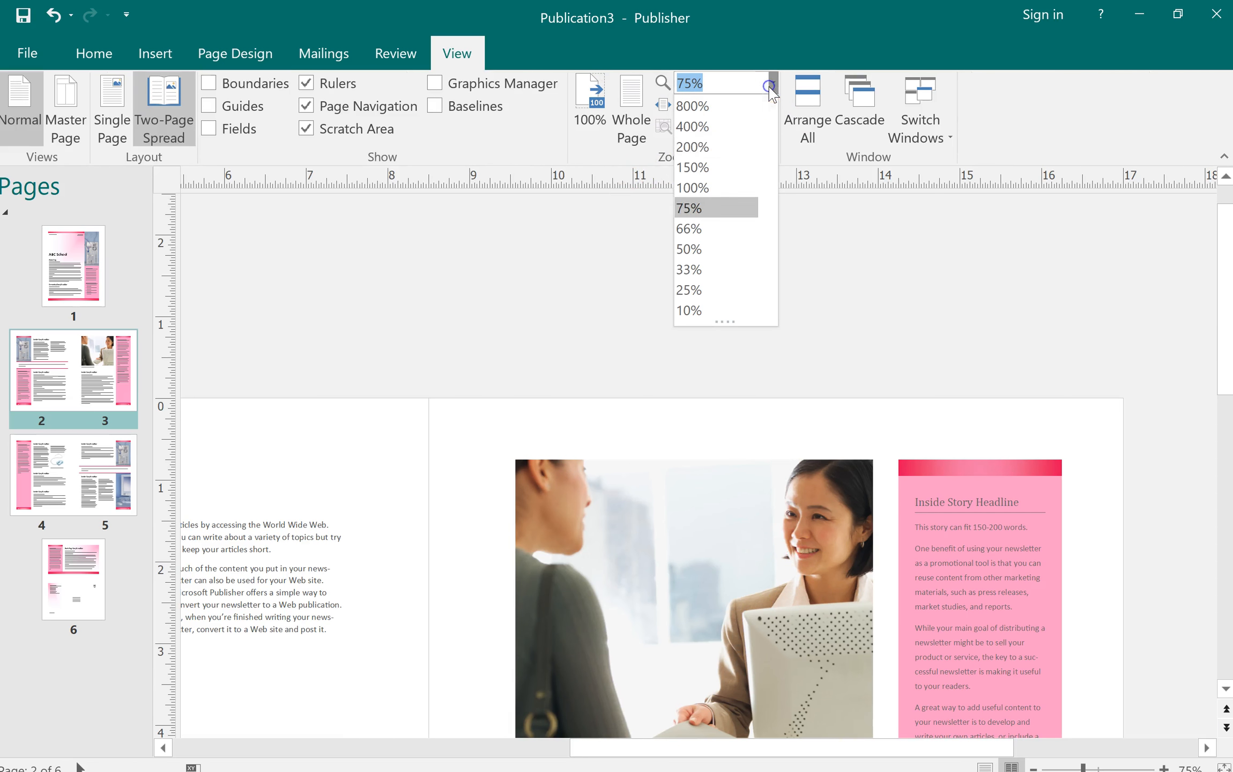
left_click(725, 229)
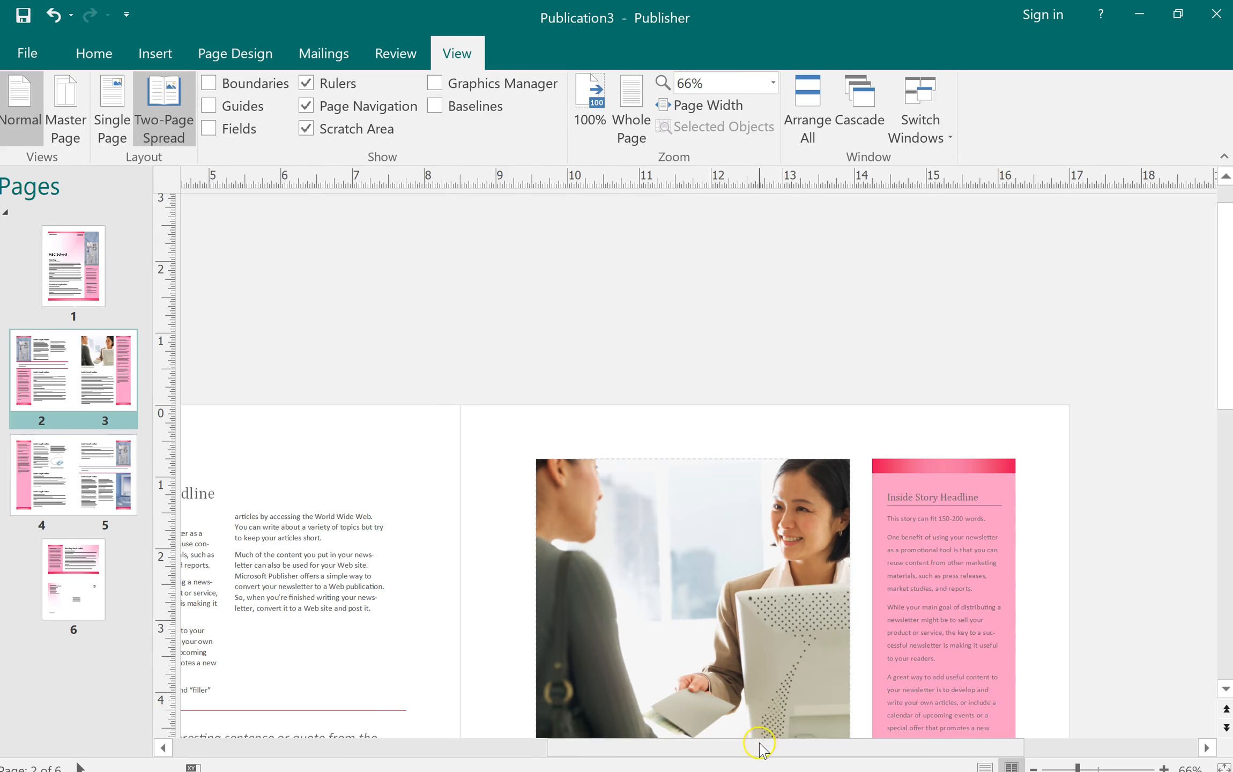
Step: Examine the lower inside story headline on page 2 and the picture caption on page 3 as replaceable text
left_click_drag(757, 745, 667, 766)
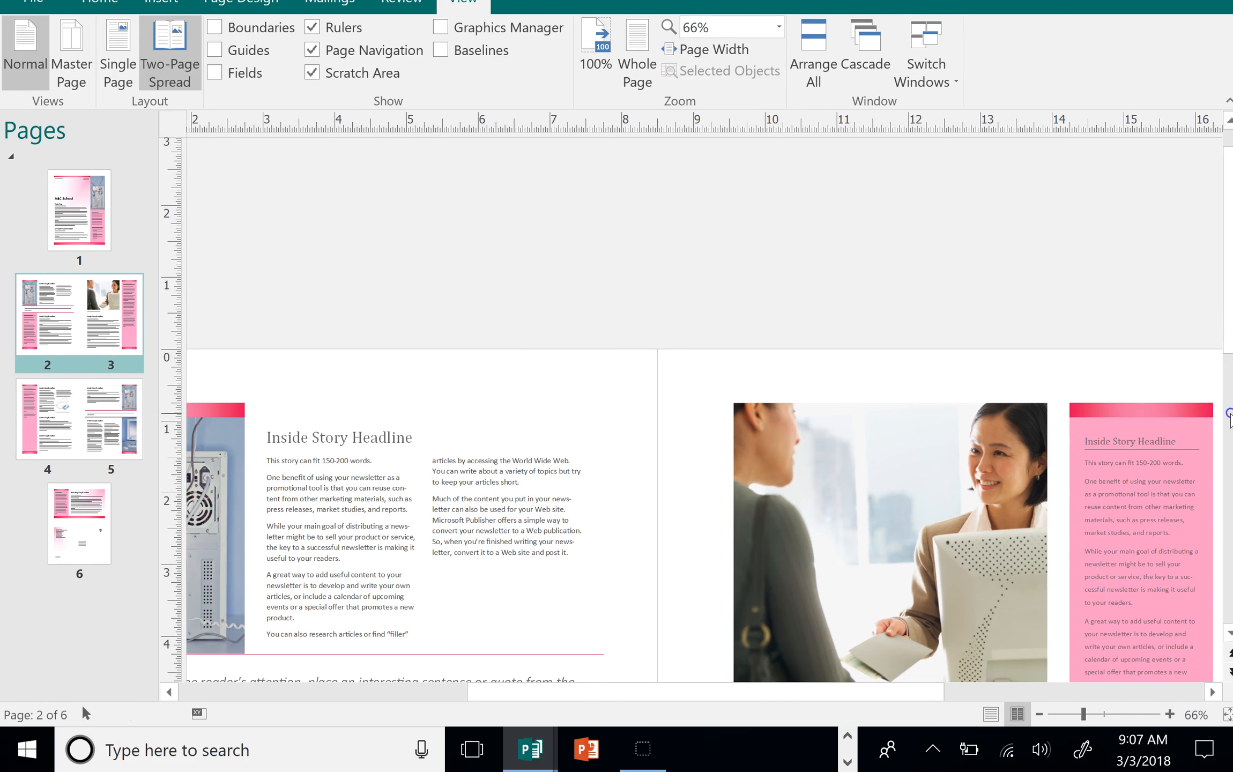
left_click_drag(1228, 345, 1228, 449)
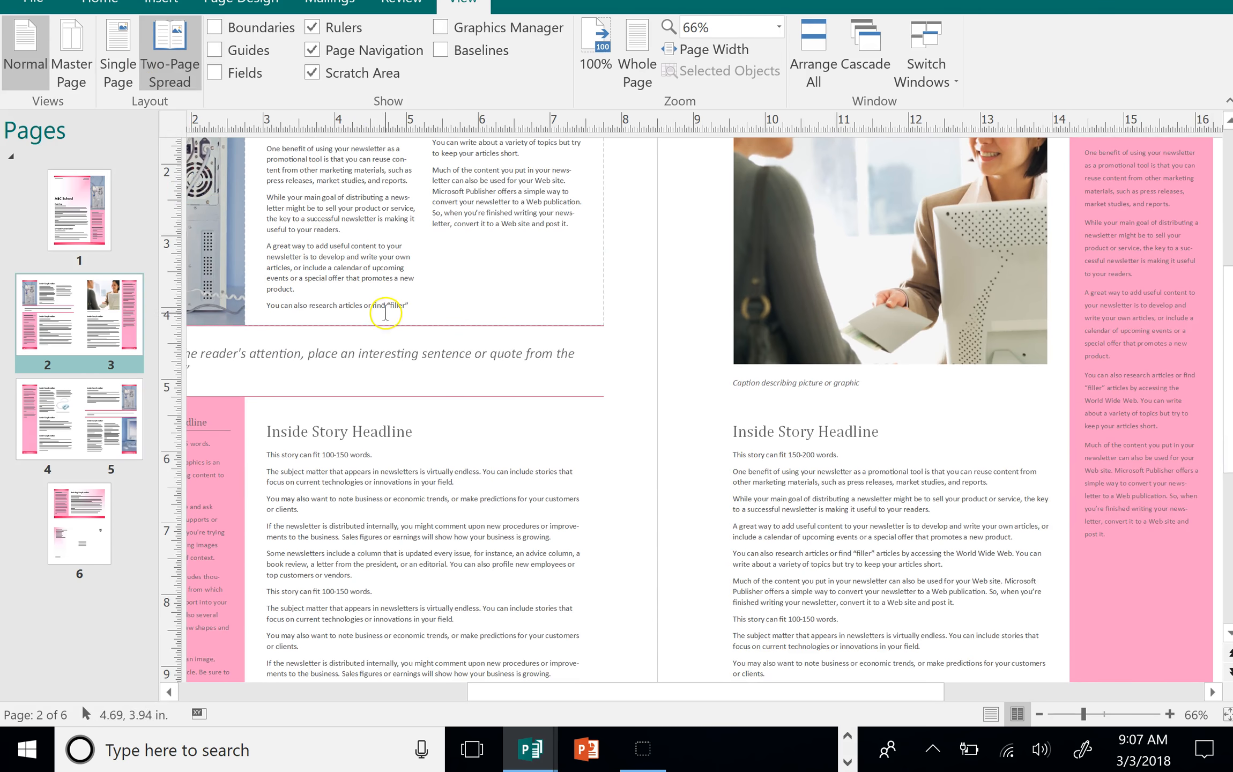
left_click(318, 417)
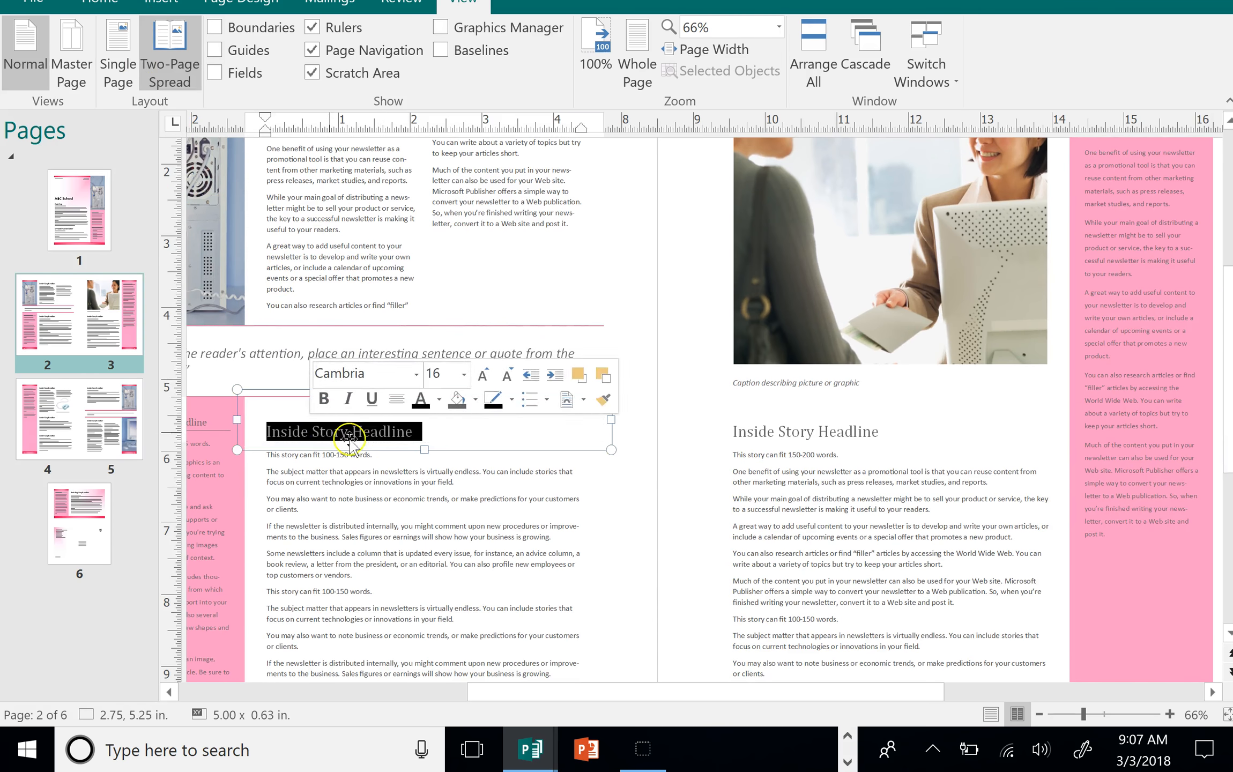
left_click(886, 378)
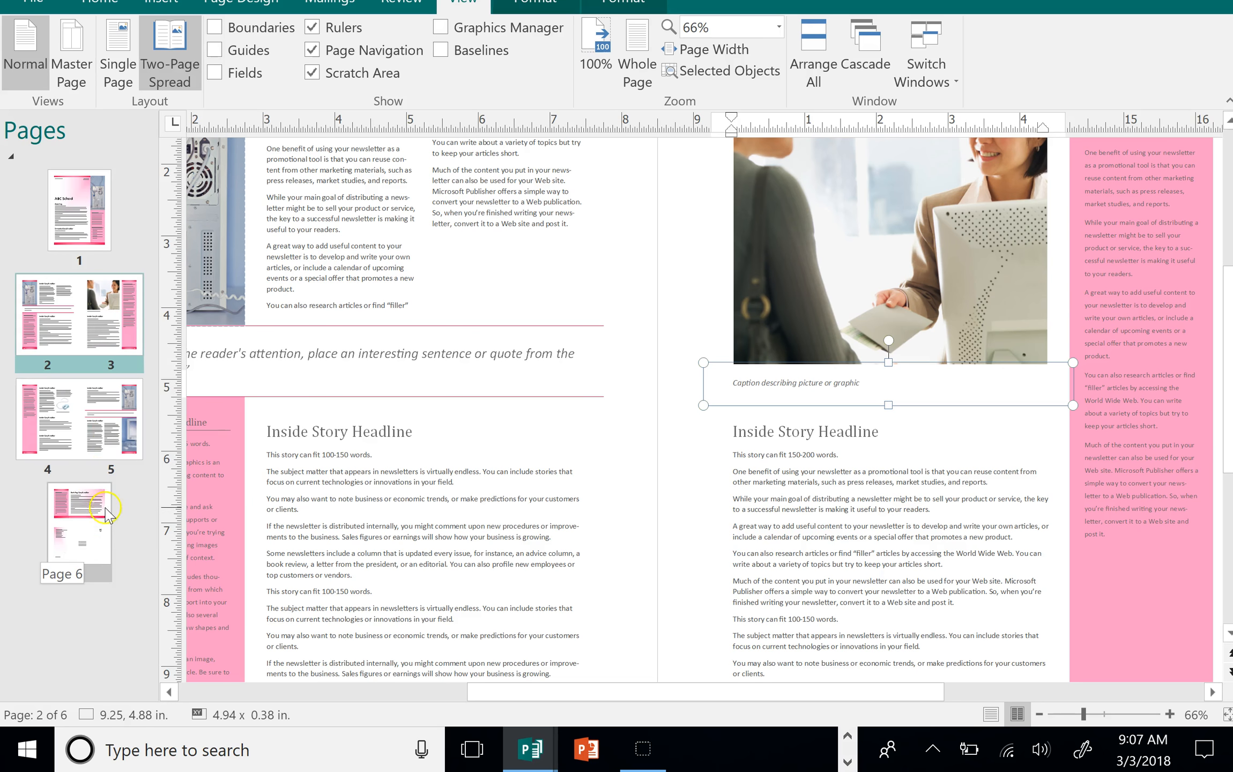
Step: Delete page 6 of the newsletter together with the objects it contains
left_click(92, 532)
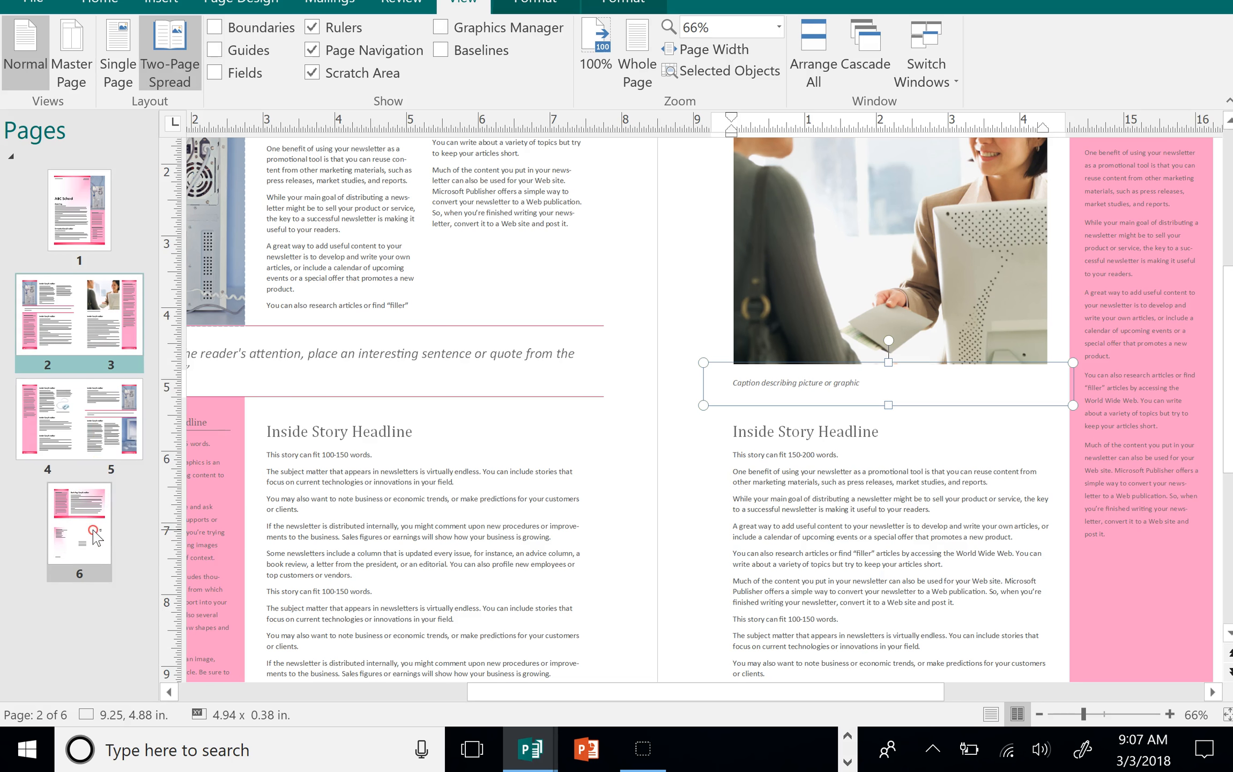
right_click(81, 542)
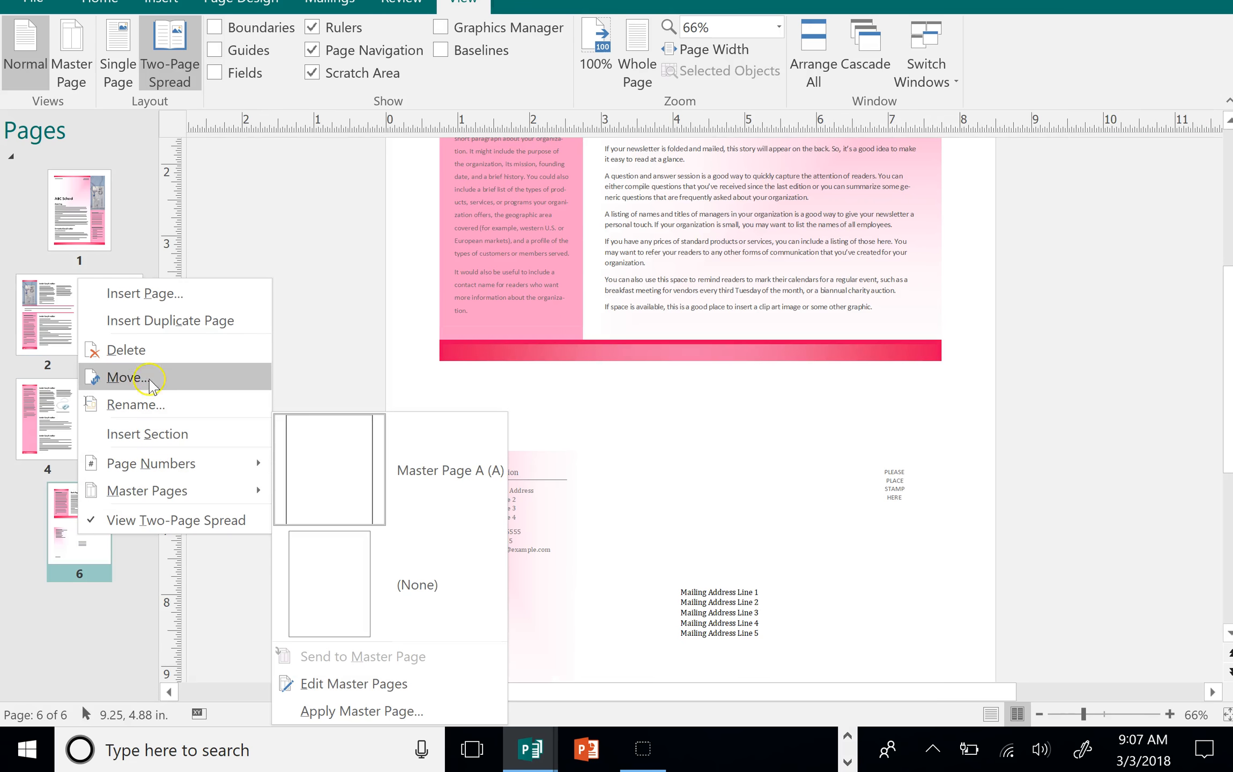
left_click(148, 352)
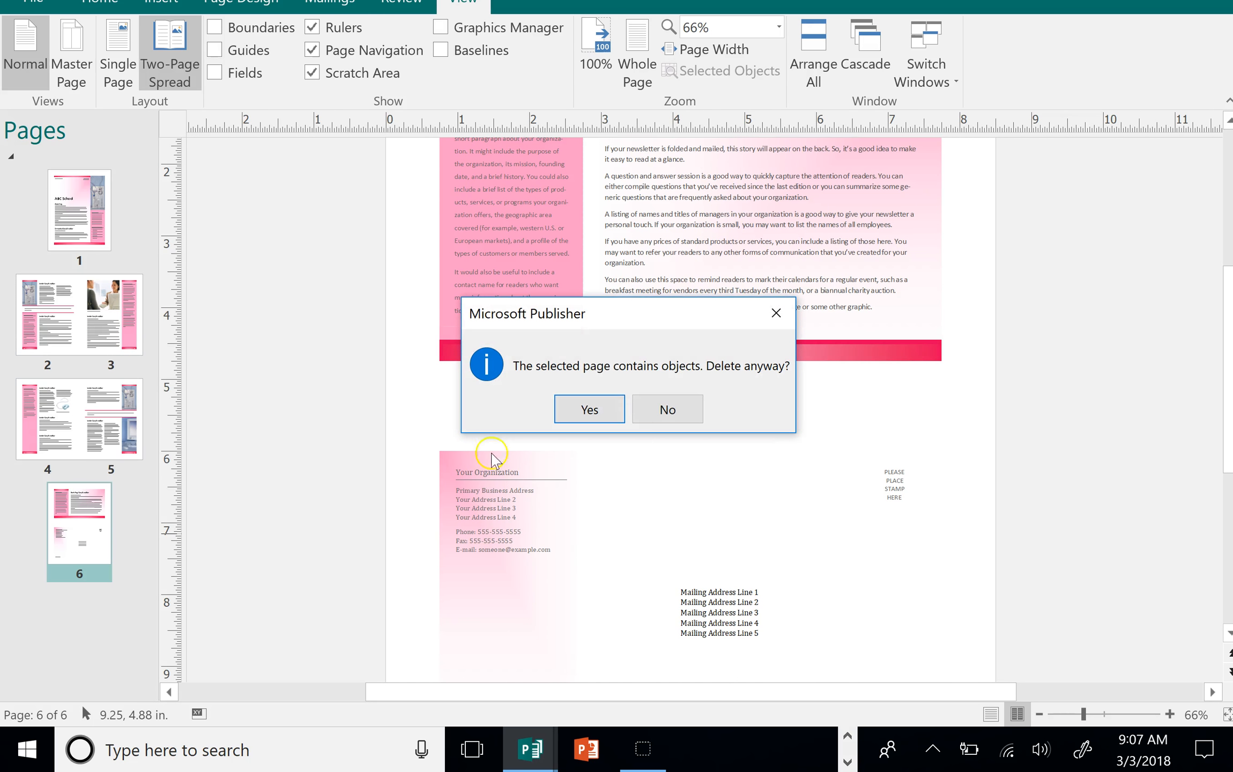
left_click(587, 408)
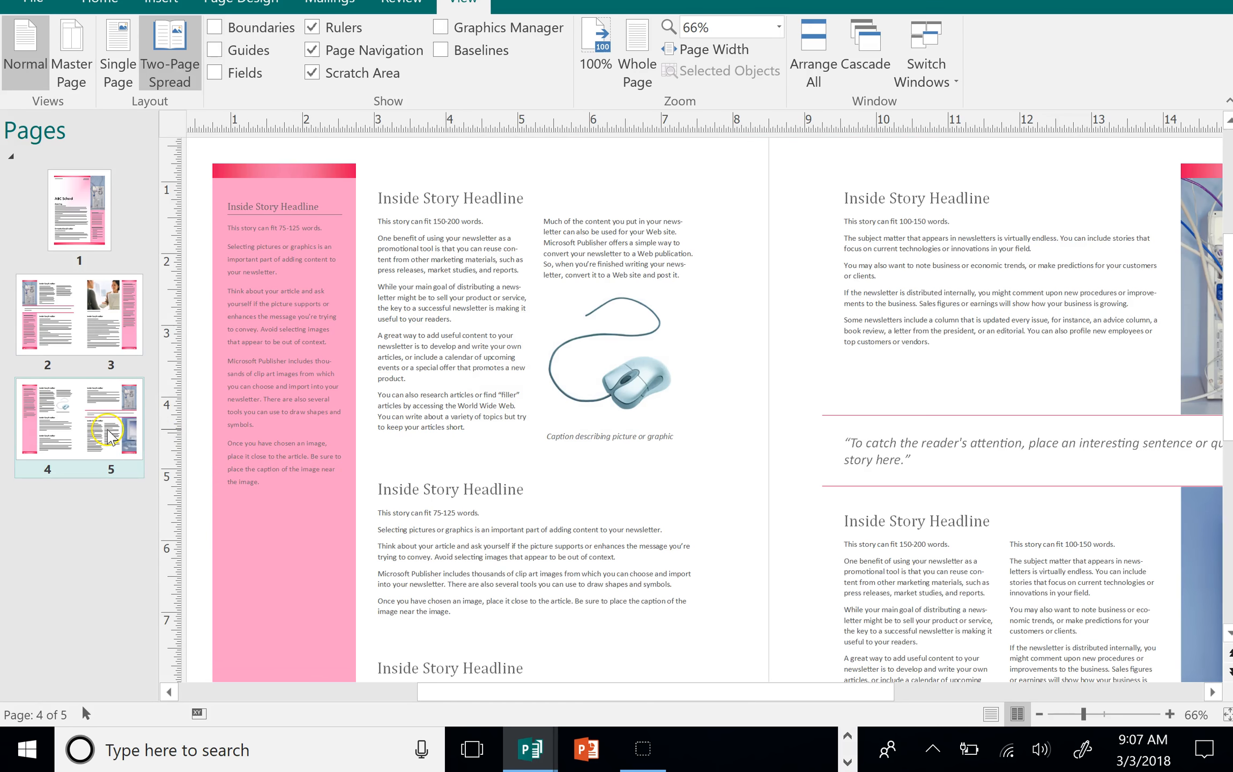
Step: Delete both pages 4 and 5 of the newsletter
right_click(106, 432)
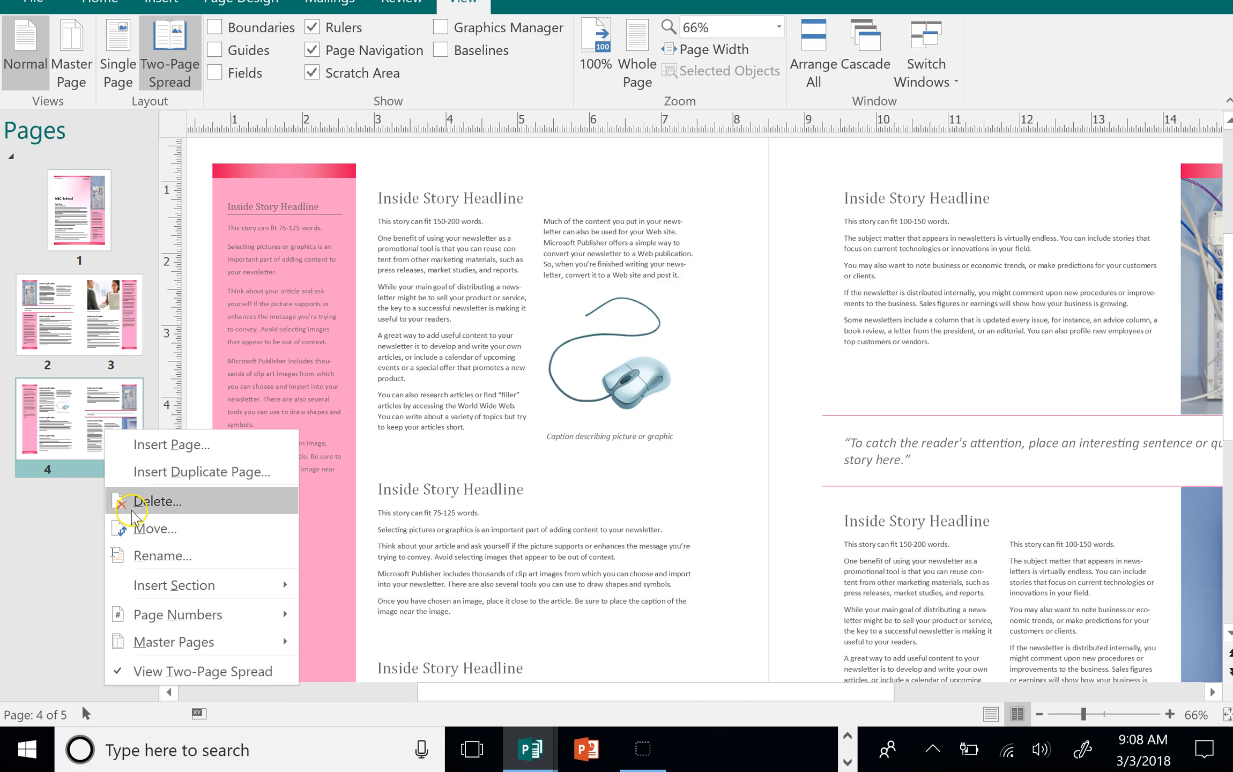
left_click(135, 503)
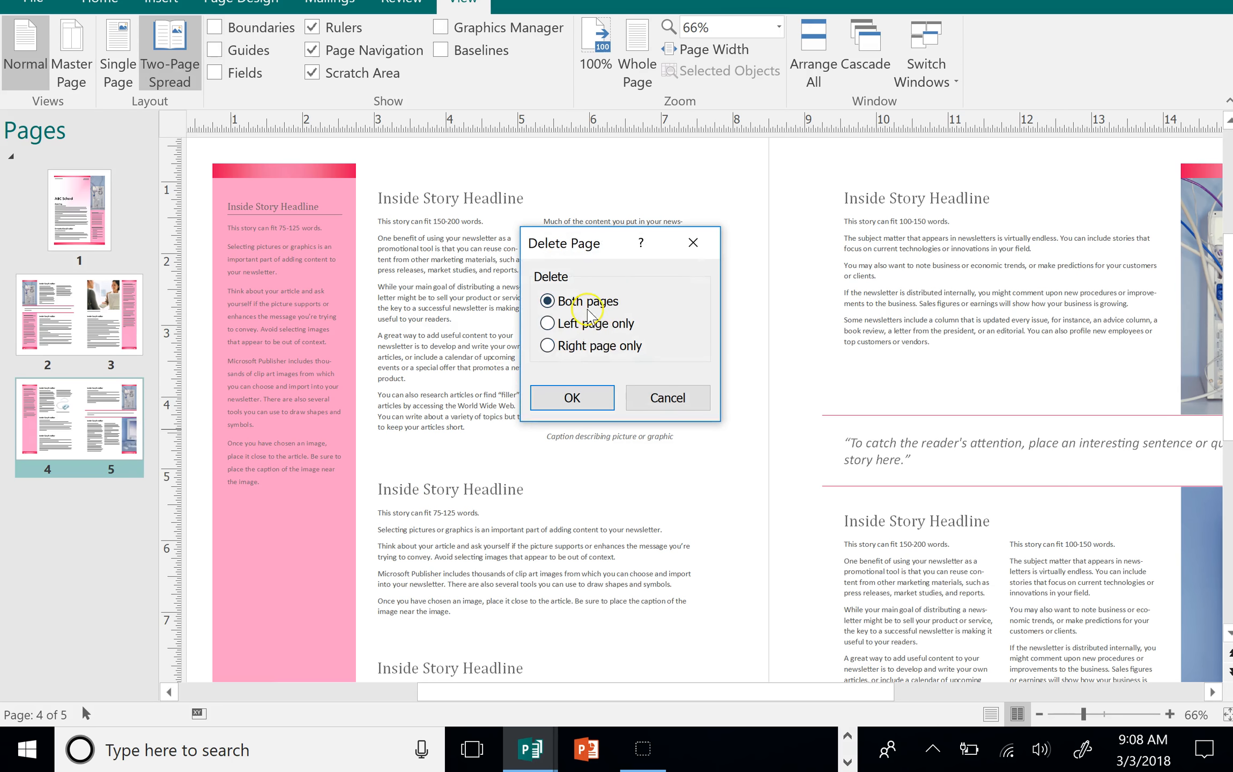
left_click(571, 397)
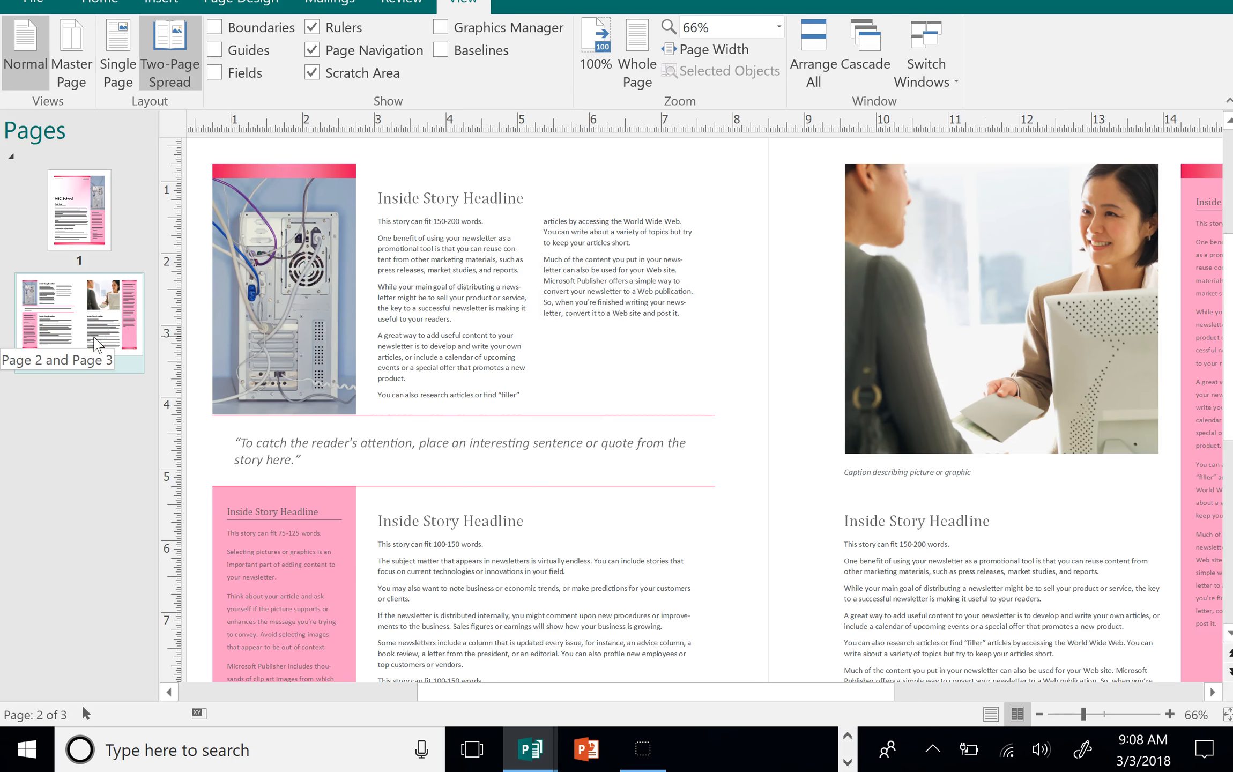
Step: Delete only the right-hand page, page 3, from the spread of pages 2 and 3
right_click(96, 335)
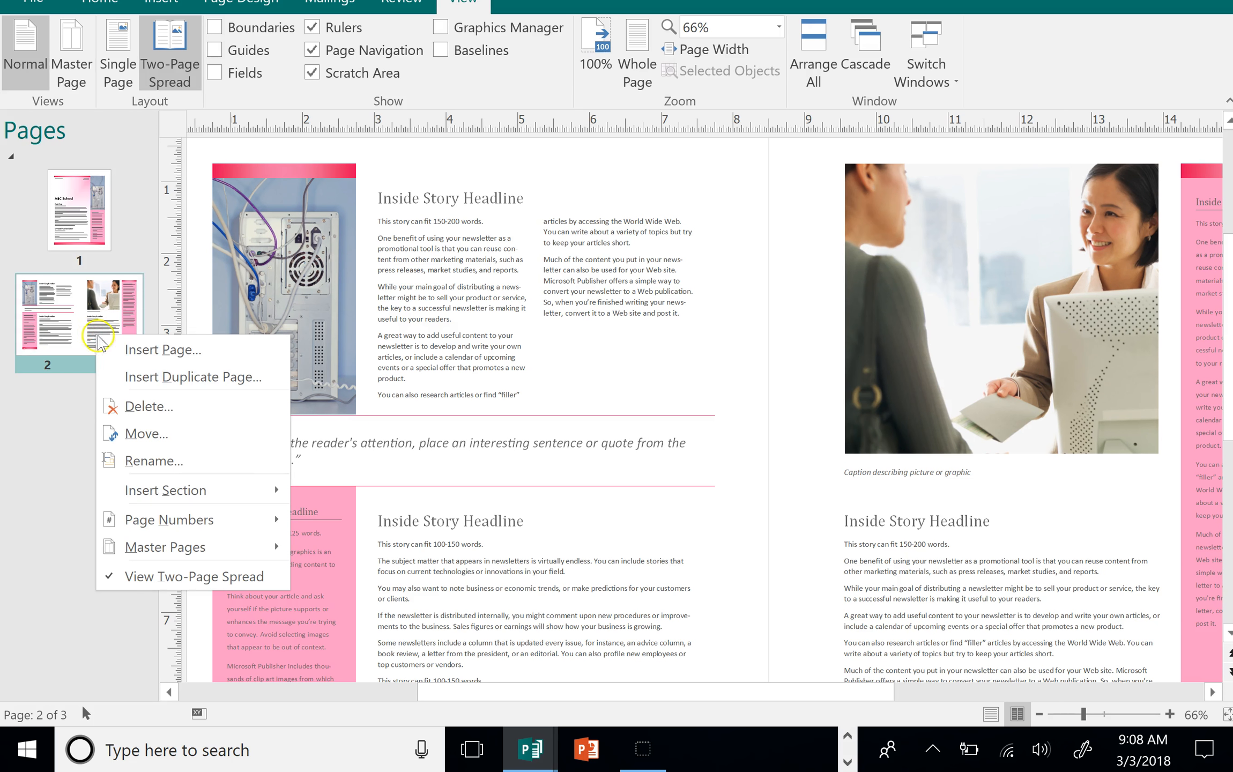
left_click(146, 407)
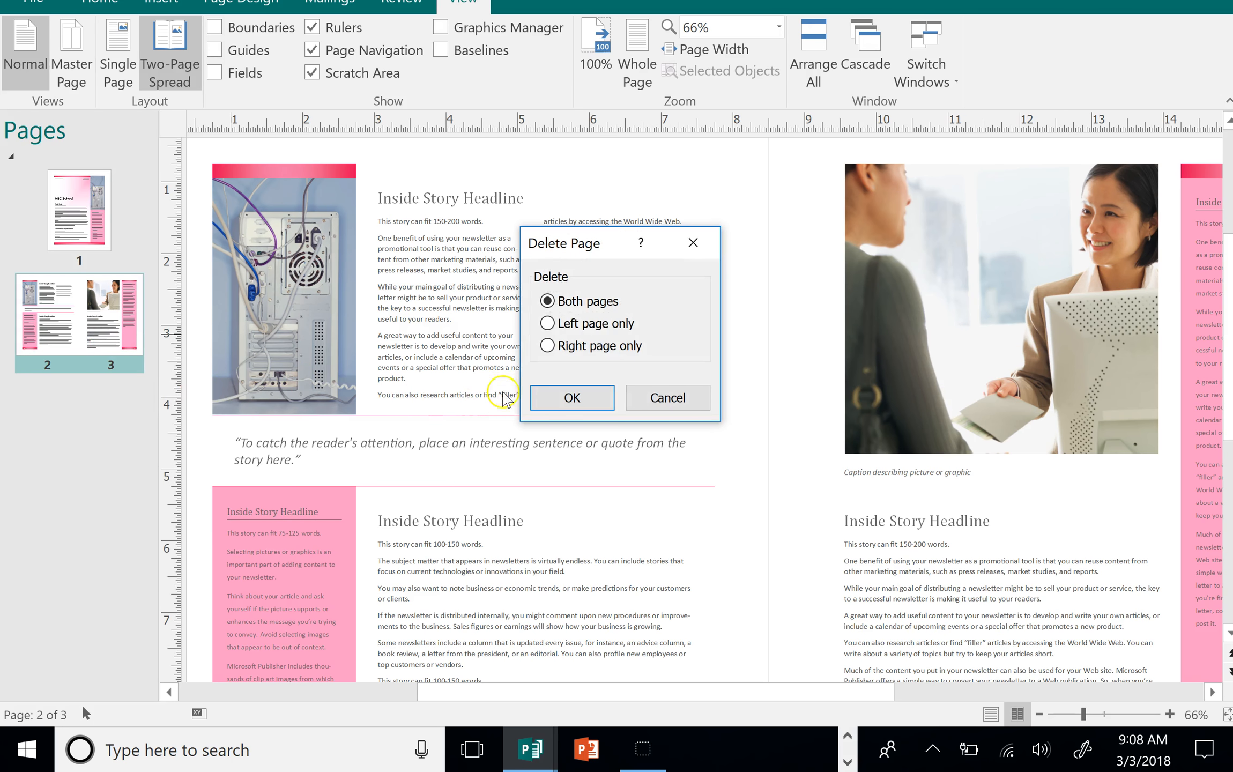
left_click(572, 397)
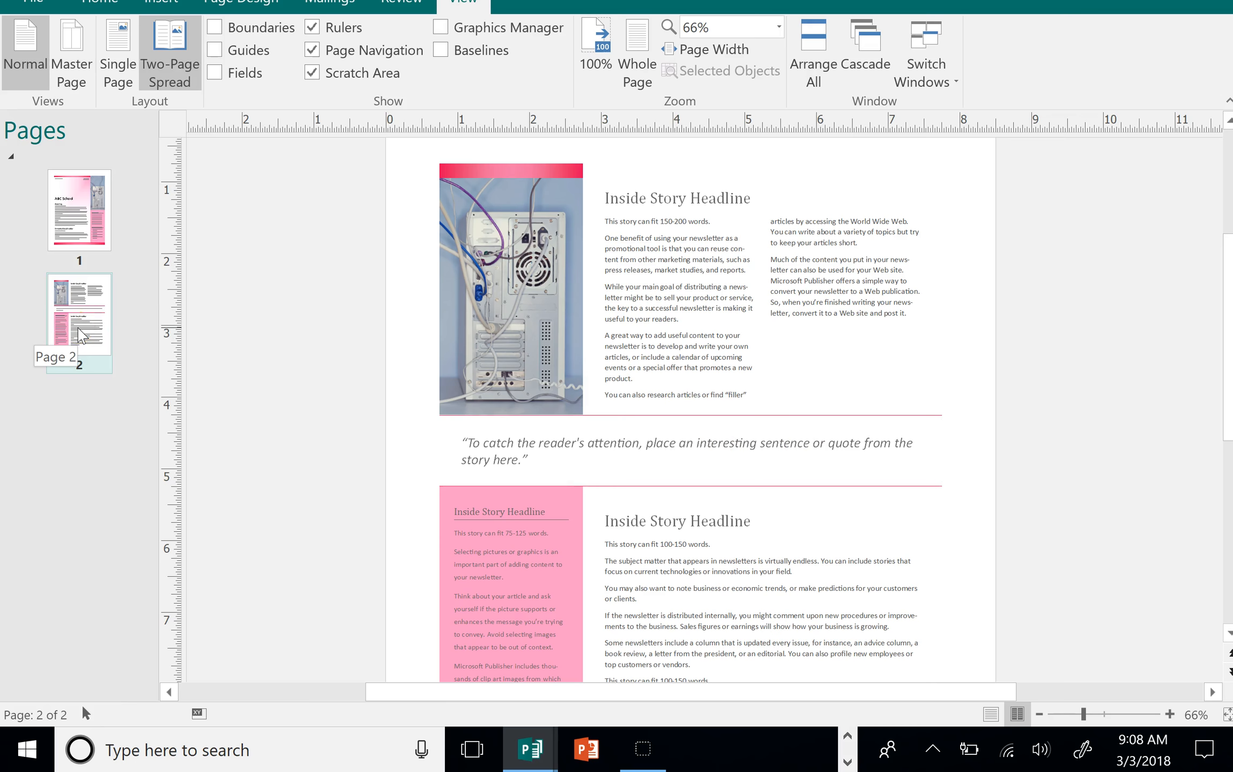
Step: Insert a duplicate of newsletter page 2 and display the spread of pages 2 and 3
right_click(81, 335)
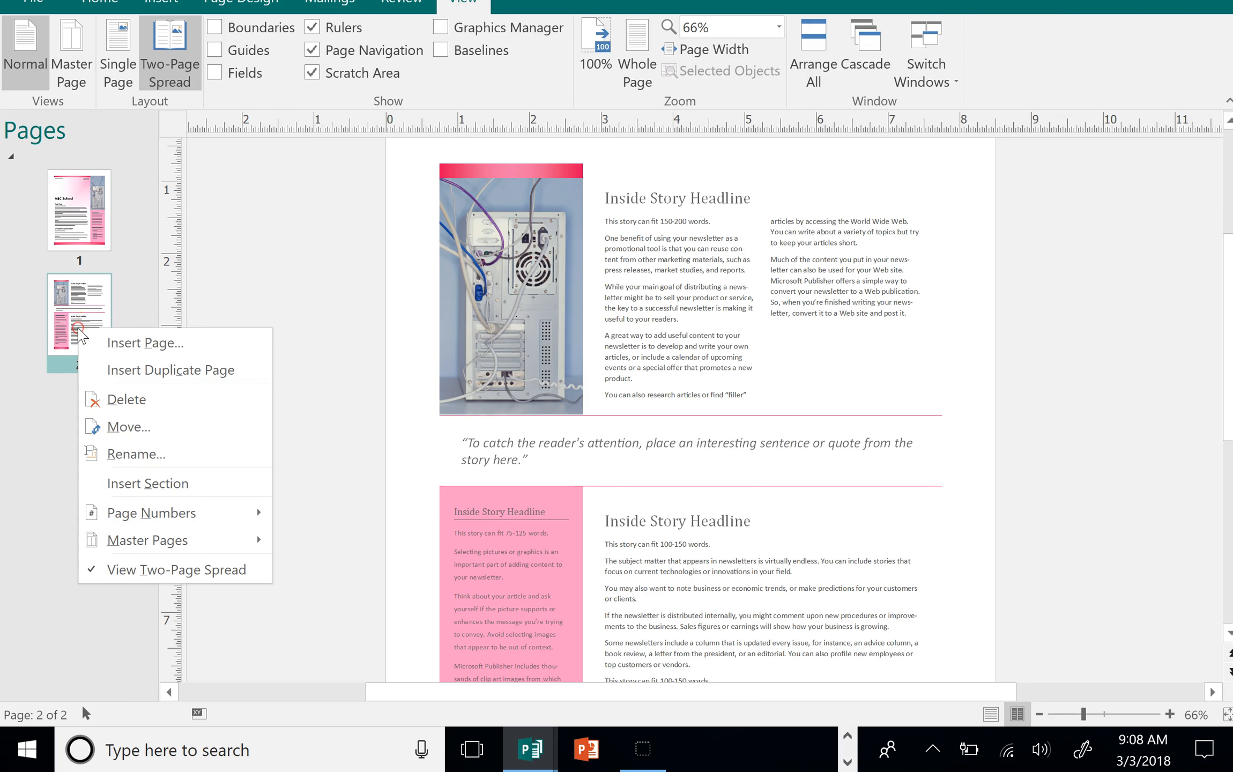
left_click(109, 369)
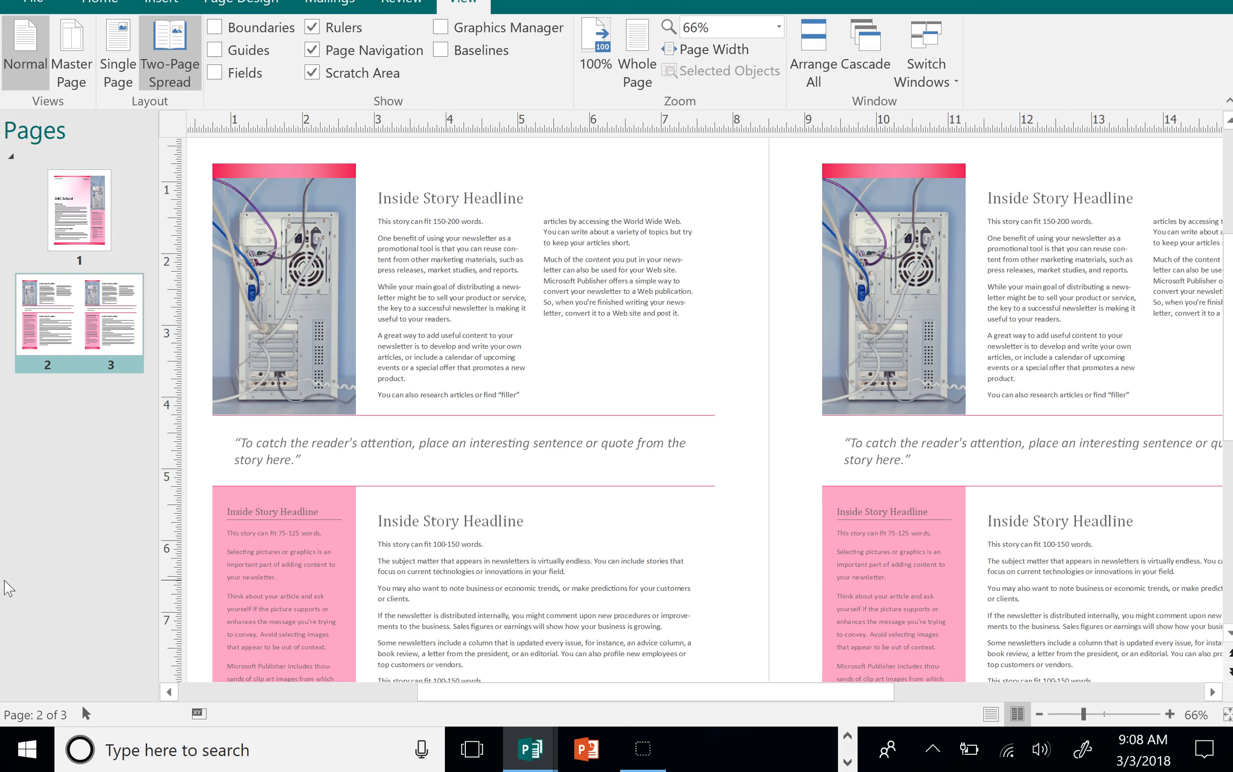
left_click(64, 315)
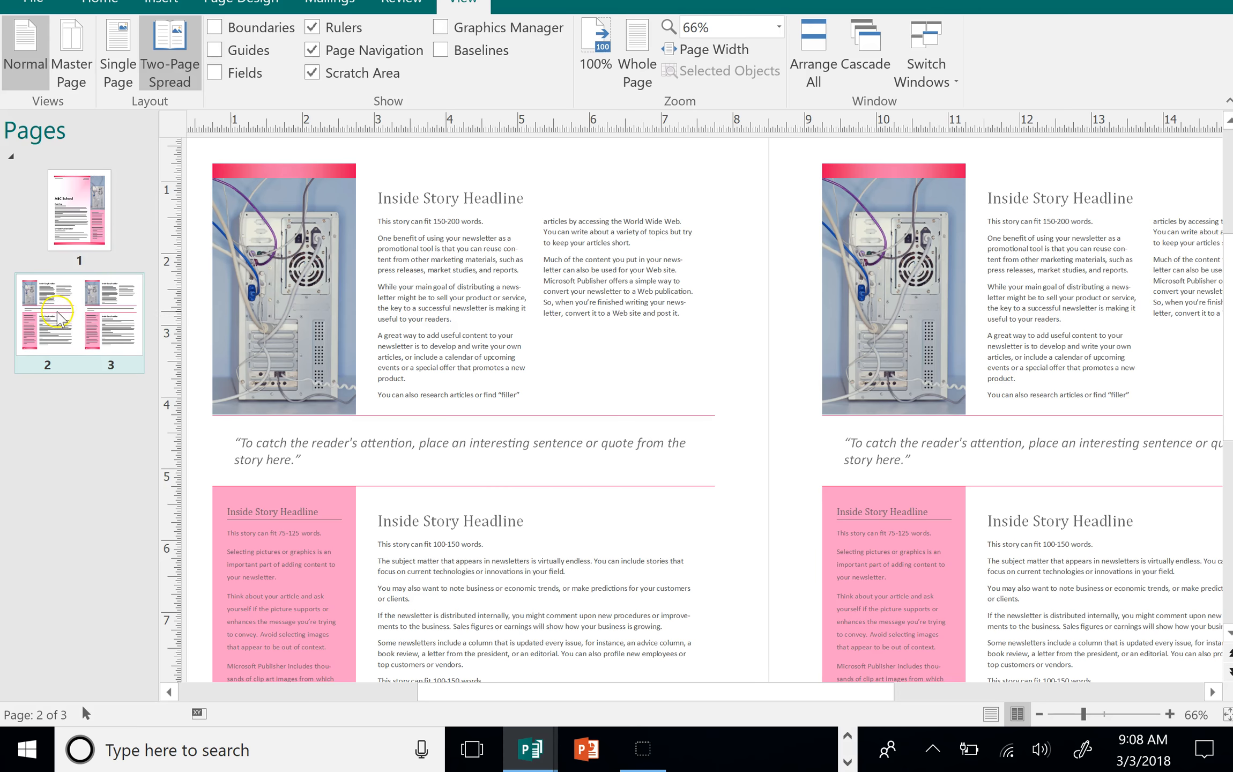
Step: Examine the Change Picture options for the computer photo on page 2 and look over the rest of the spread
left_click(304, 282)
right_click(301, 268)
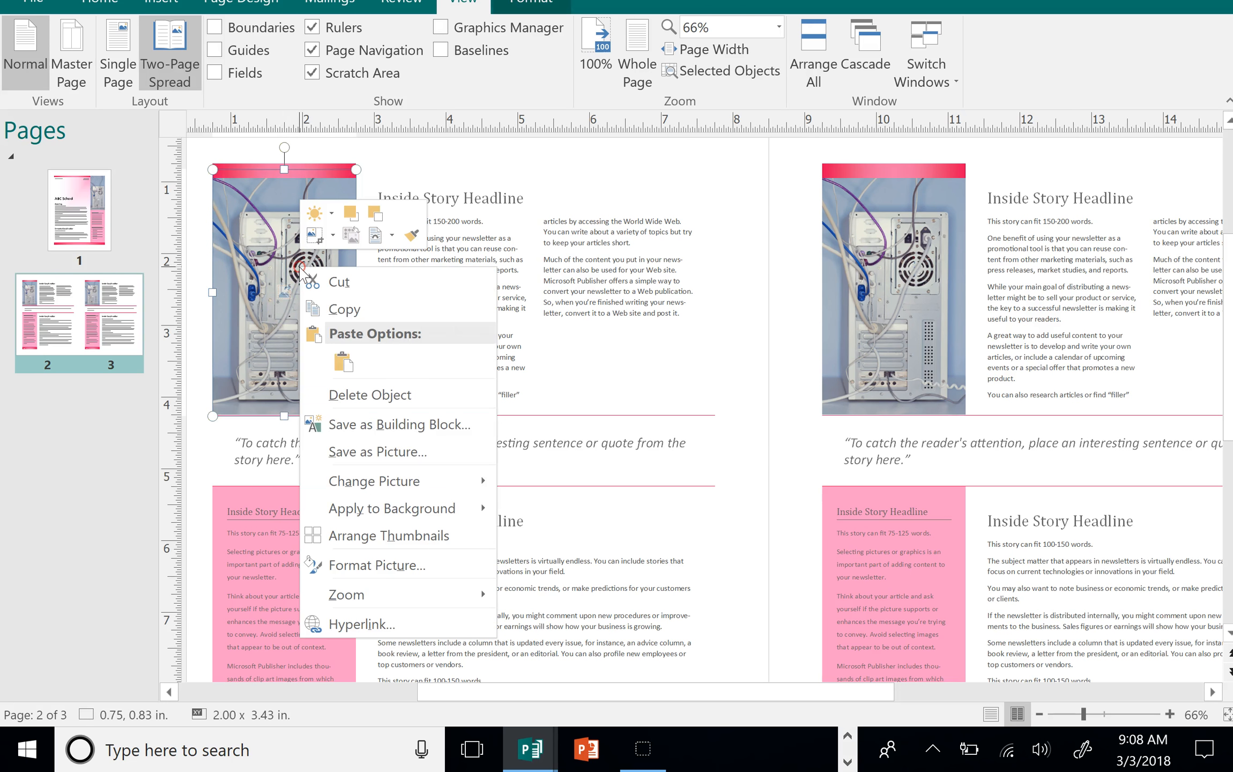
mouse_move(379, 475)
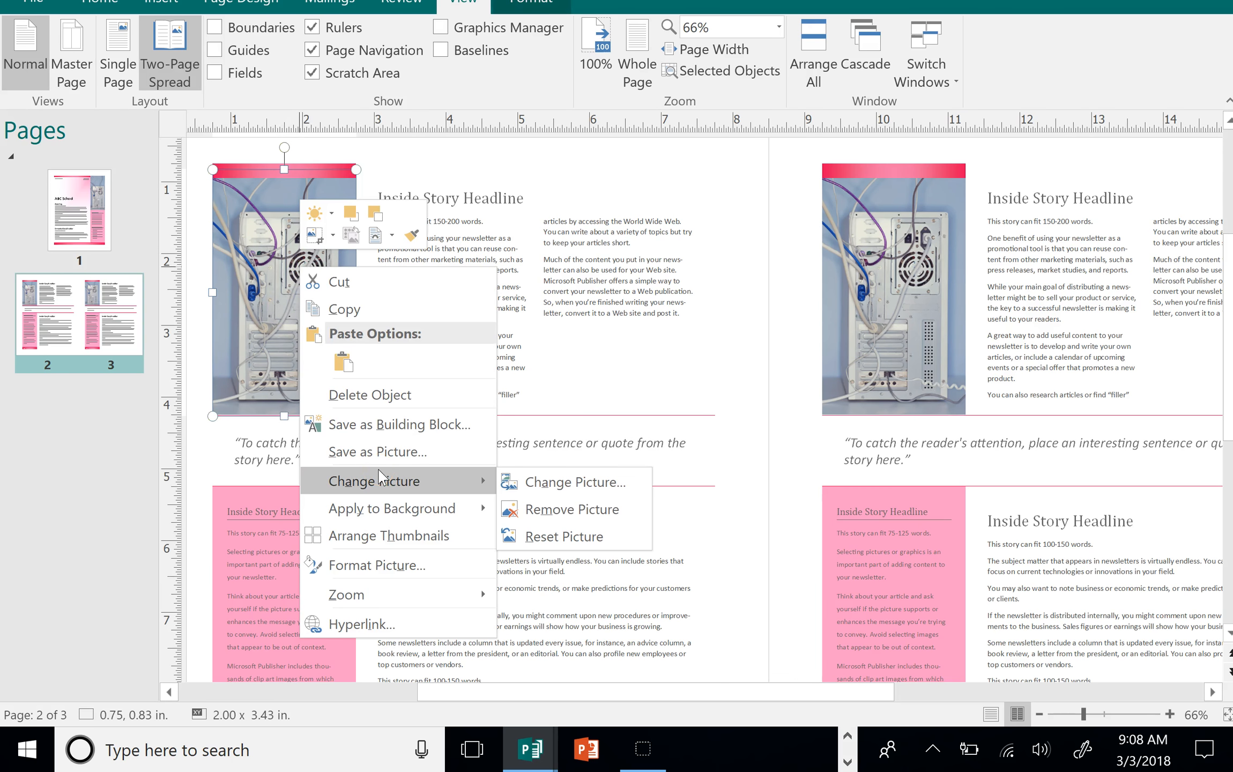
left_click(63, 486)
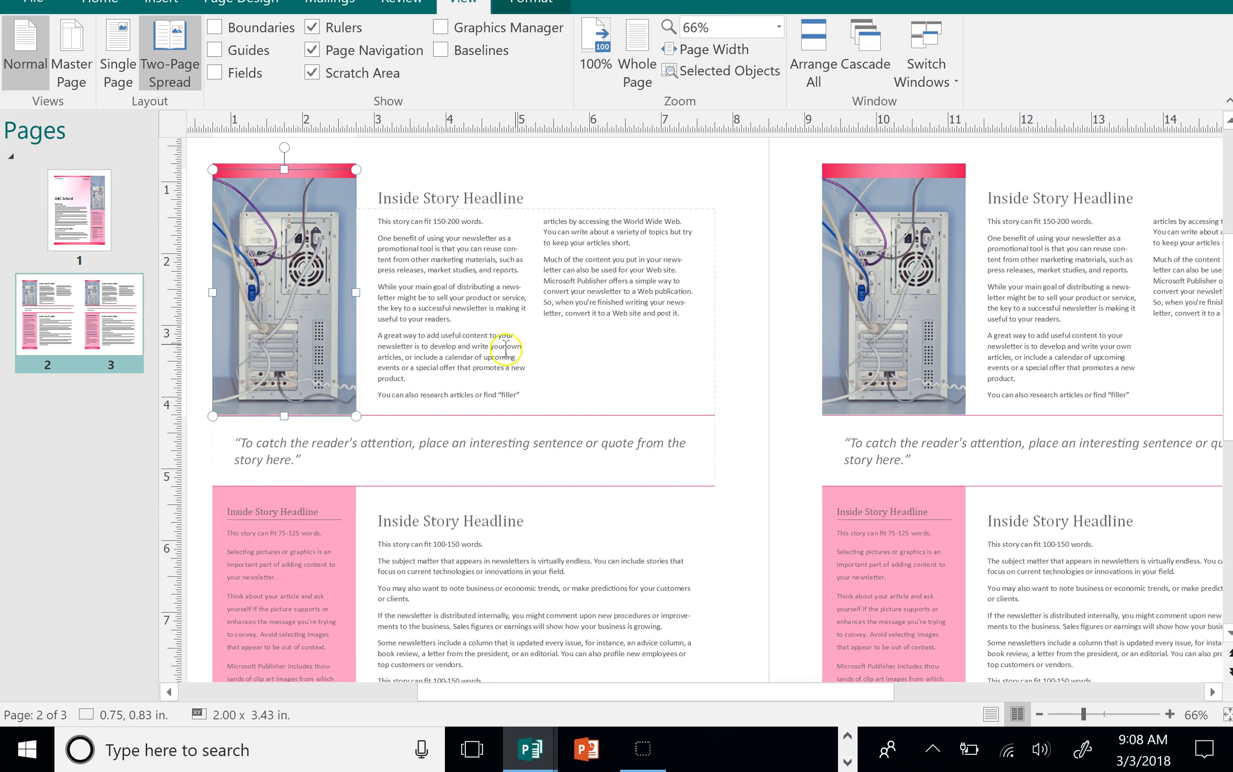
scroll(385, 504, "down", 1)
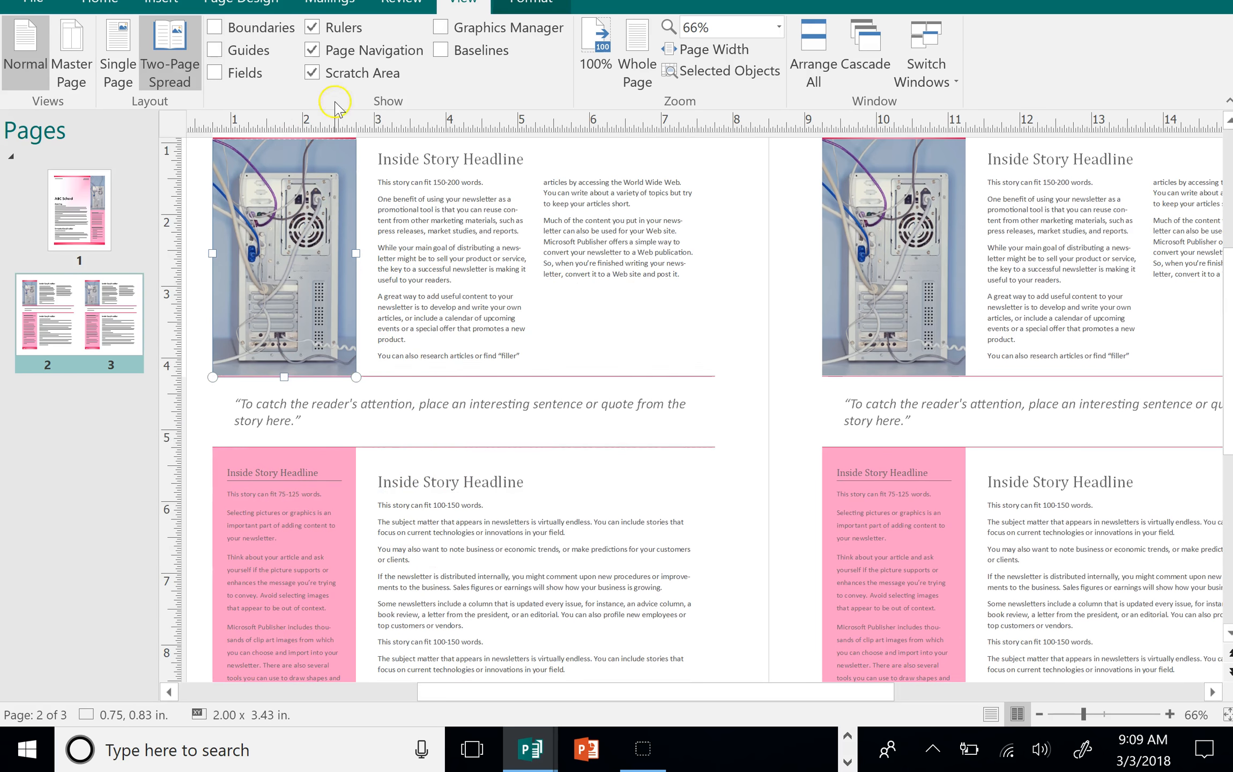
Step: Create a new blank 8.5 x 11 inch portrait publication
left_click(39, 8)
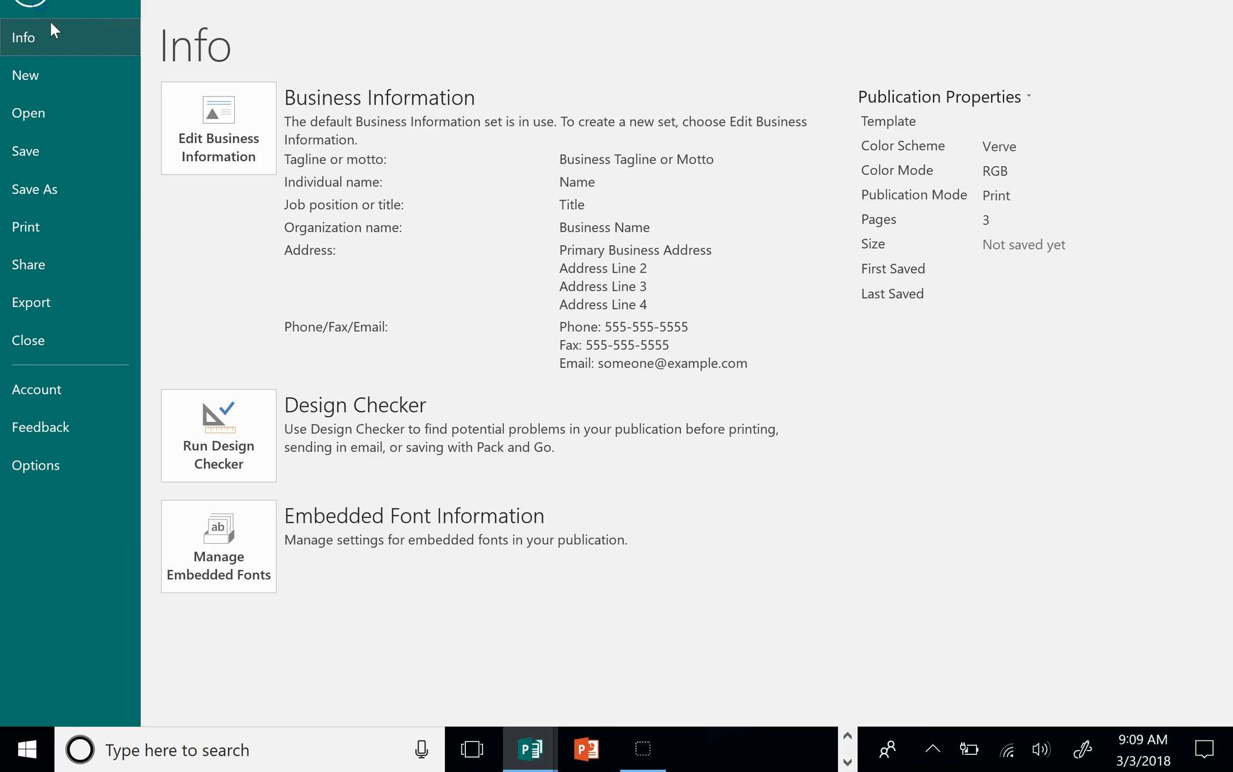
left_click(56, 75)
left_click(221, 268)
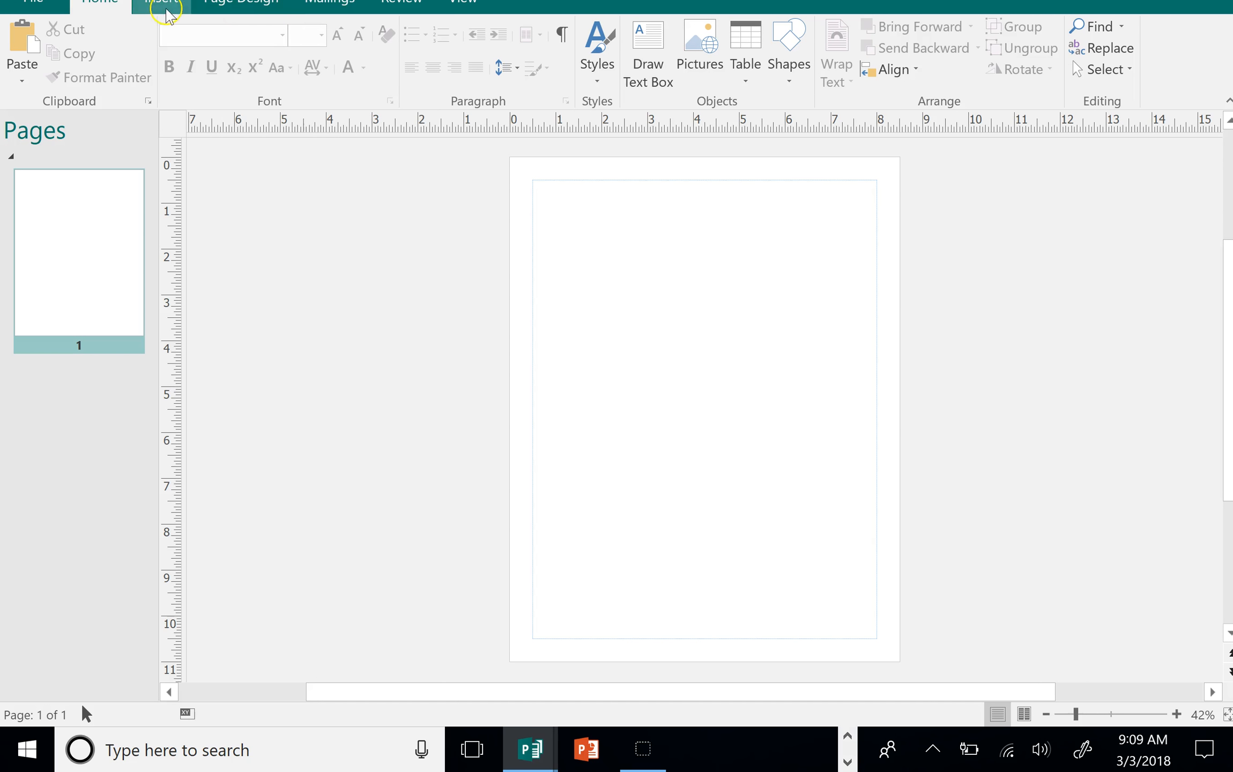
Step: Insert the first picture from the Airplane category of the Bing online pictures onto the blank page
left_click(161, 5)
left_click(184, 52)
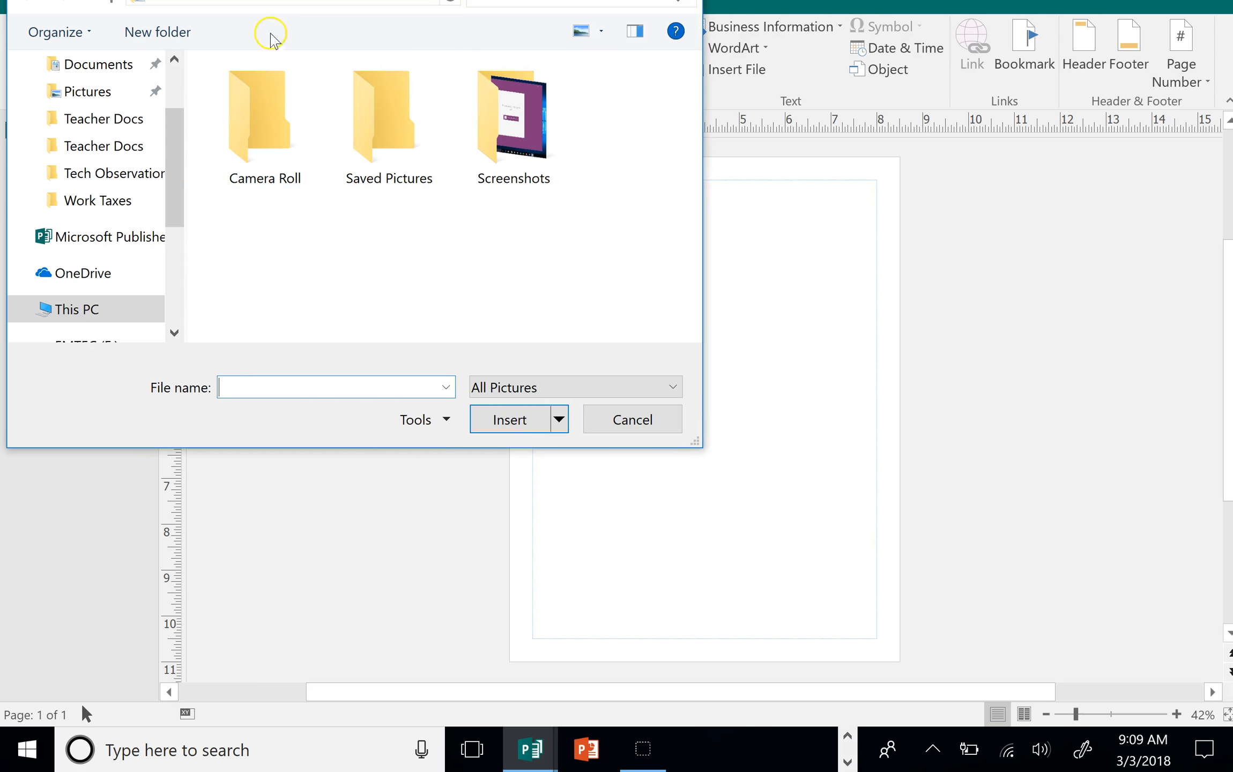
key("Escape")
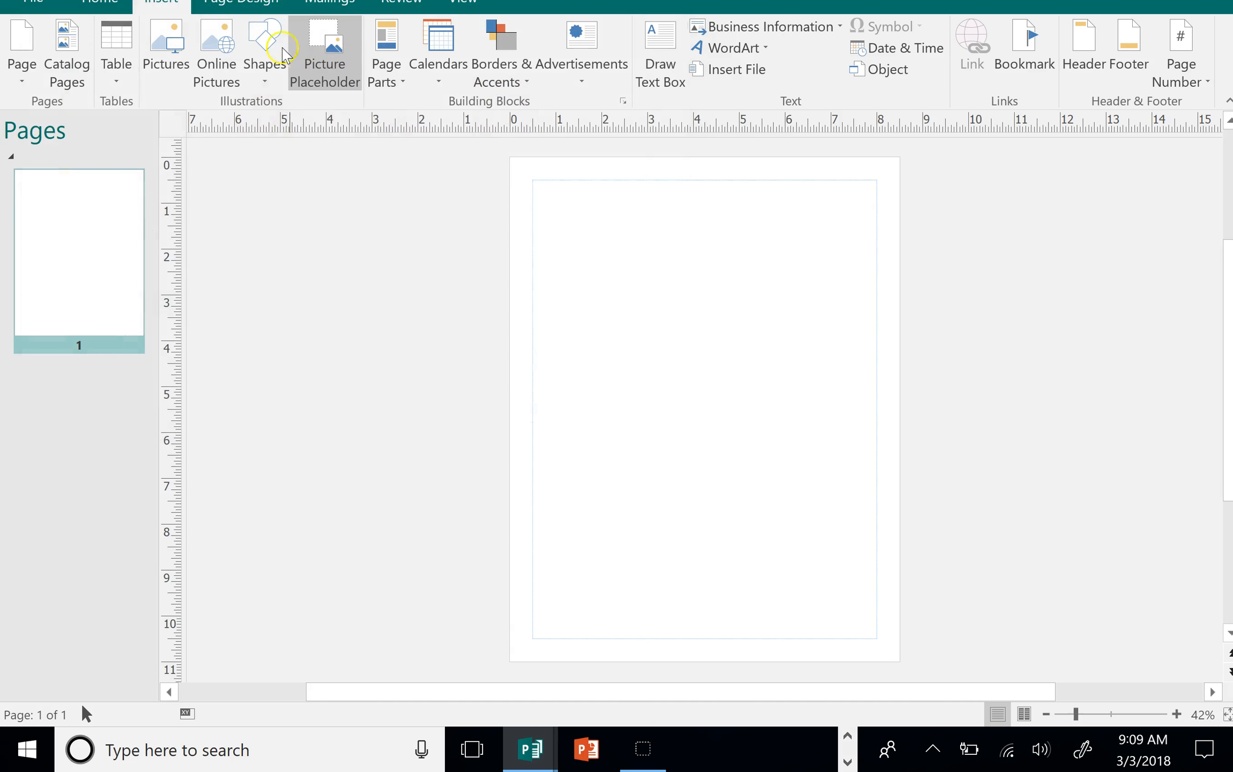
left_click(217, 57)
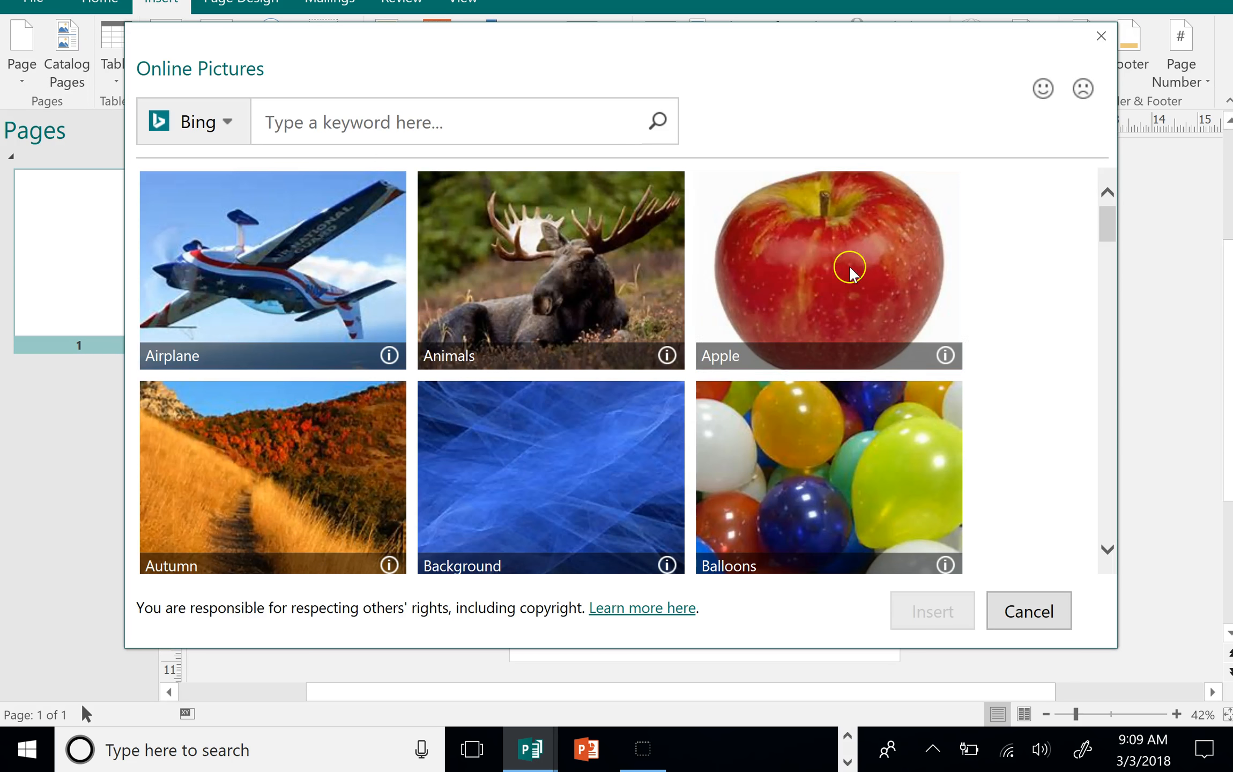
left_click(278, 264)
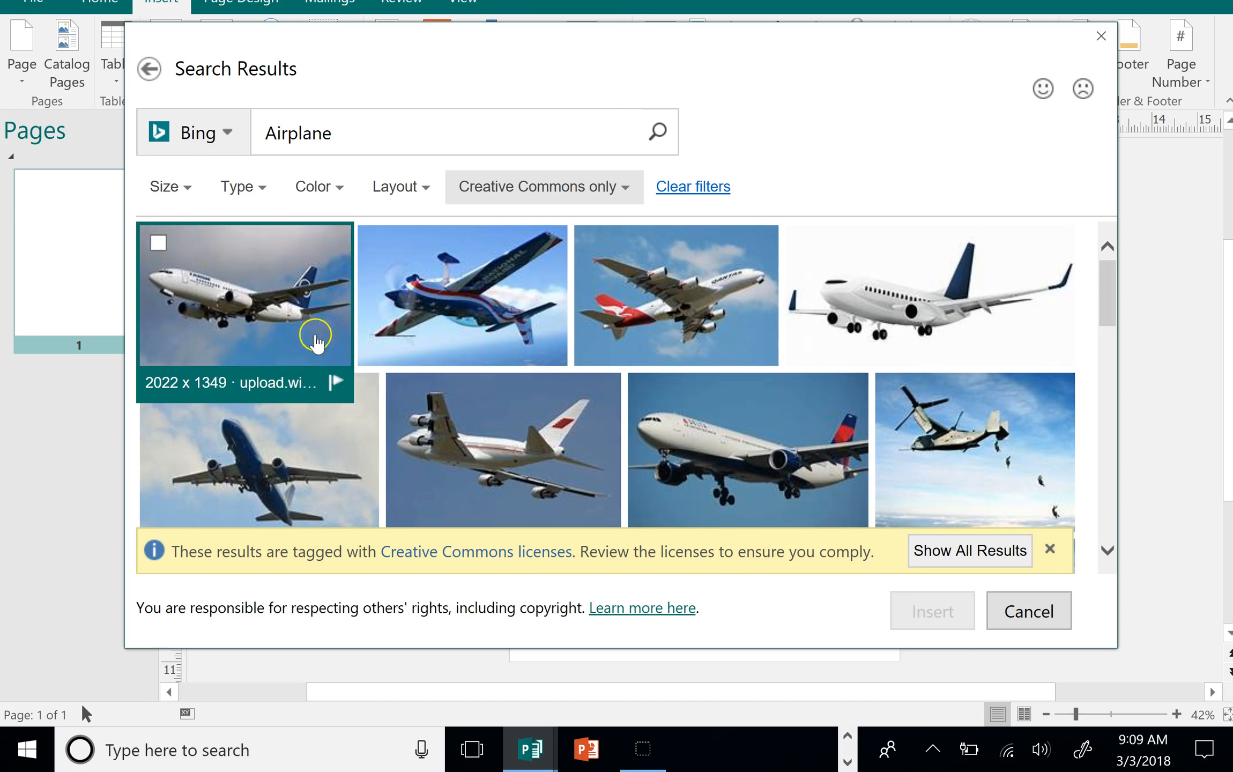
left_click(231, 335)
left_click(933, 617)
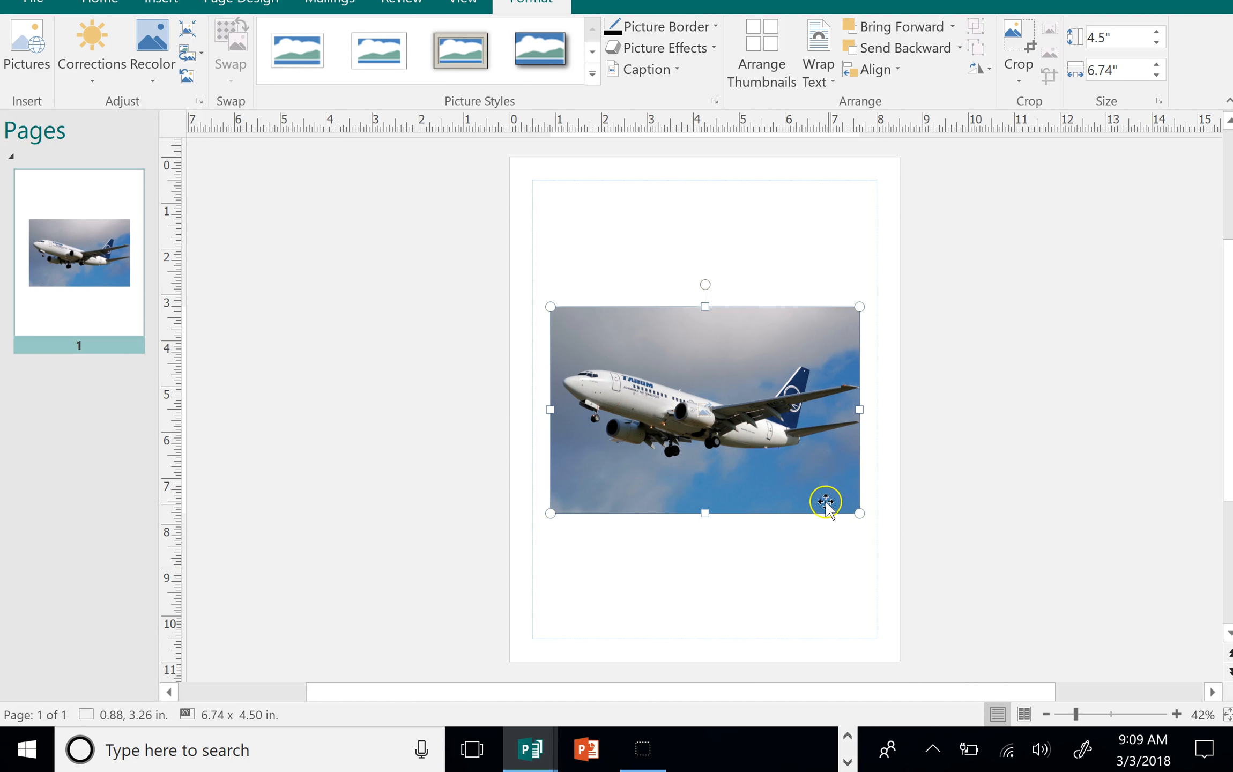
Step: Shrink the airplane picture to about 3.51 x 2.34 in and place it in the page's lower-left corner, inside the margins
left_click_drag(863, 514, 712, 414)
left_click_drag(660, 347, 651, 563)
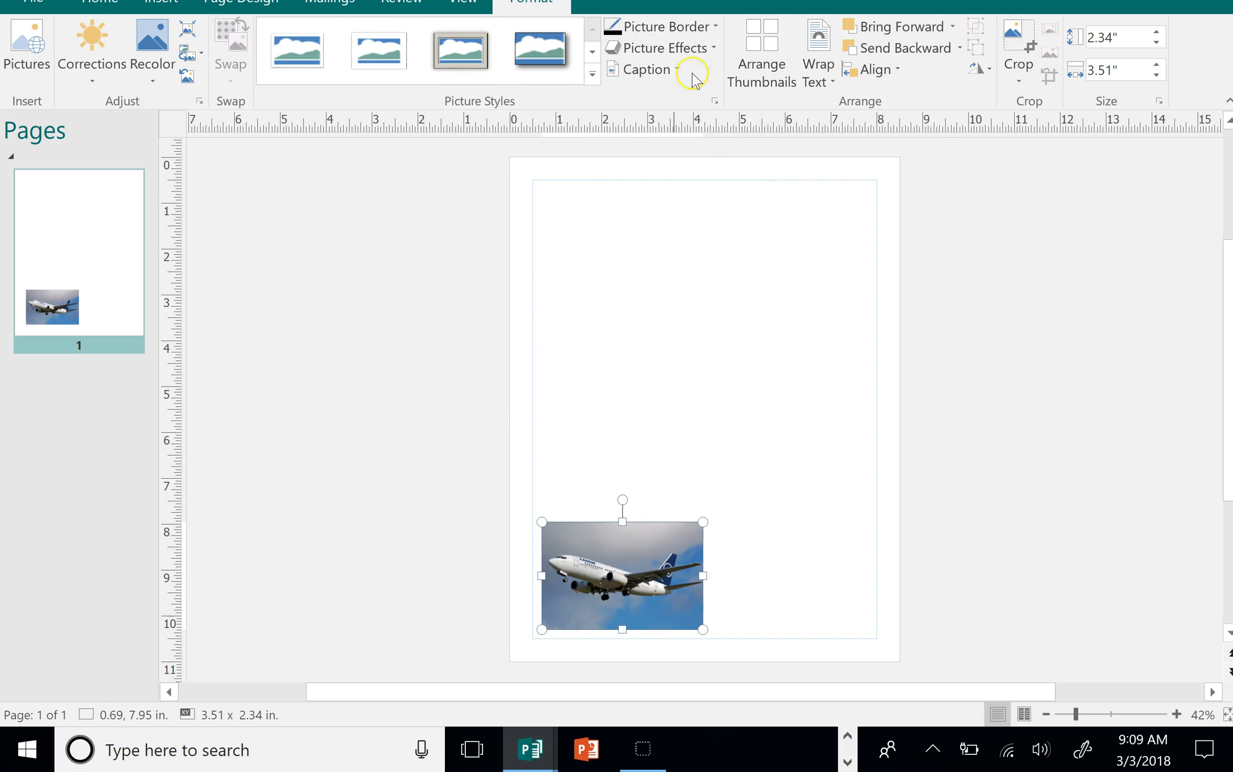
left_click(161, 6)
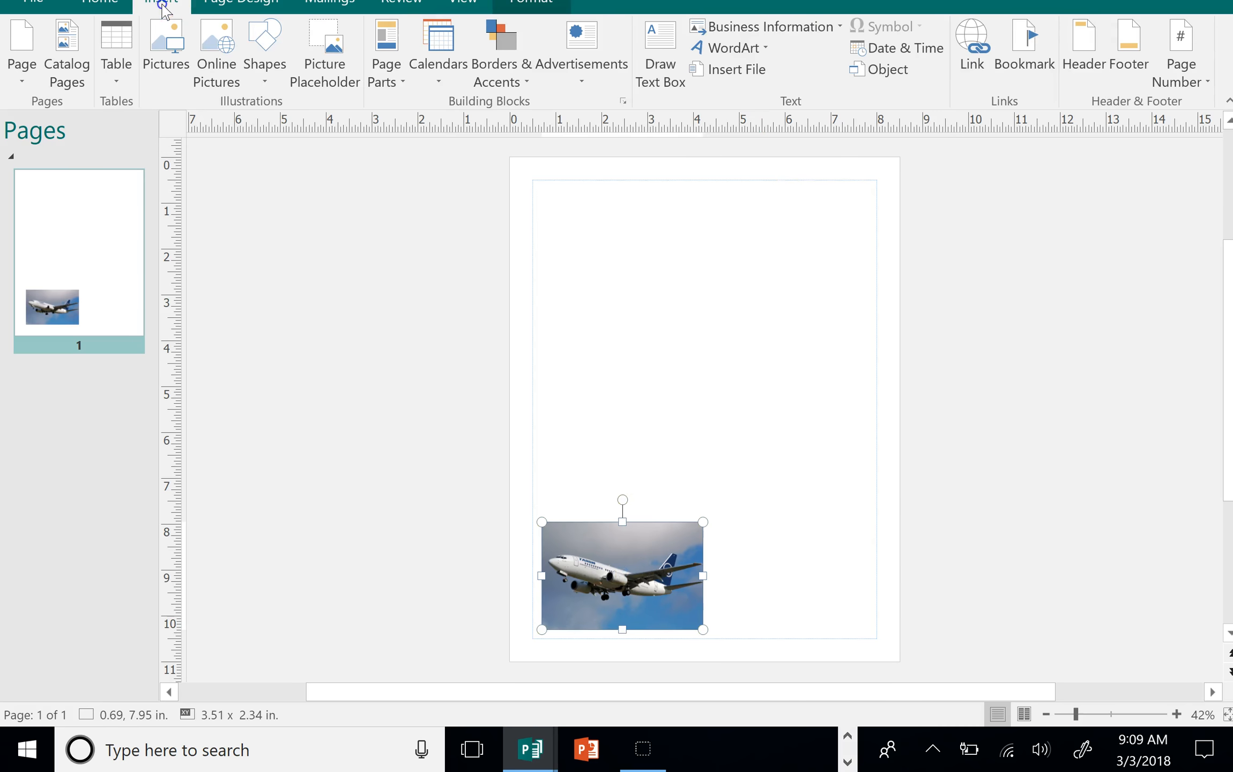